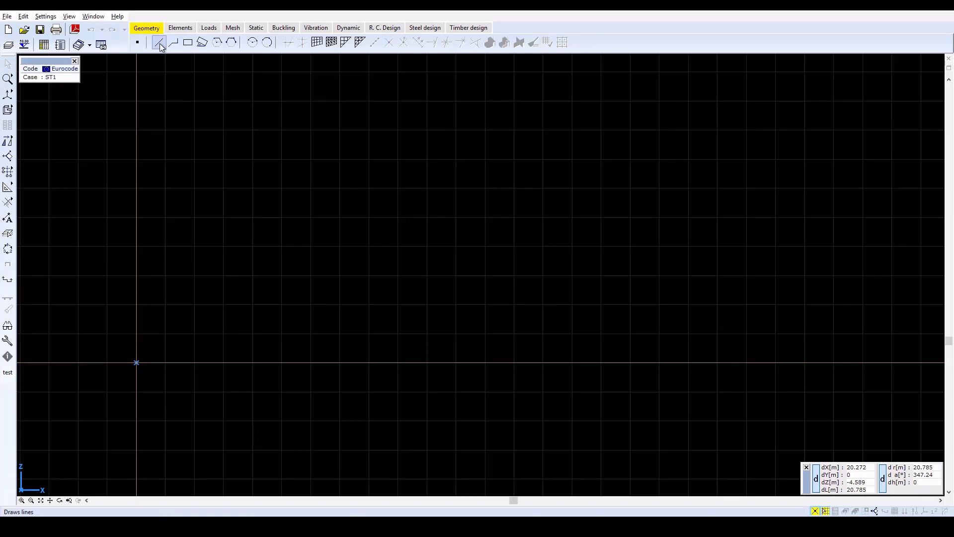
Draw a 6 m horizontal line along the X axis starting at the origin
click(159, 44)
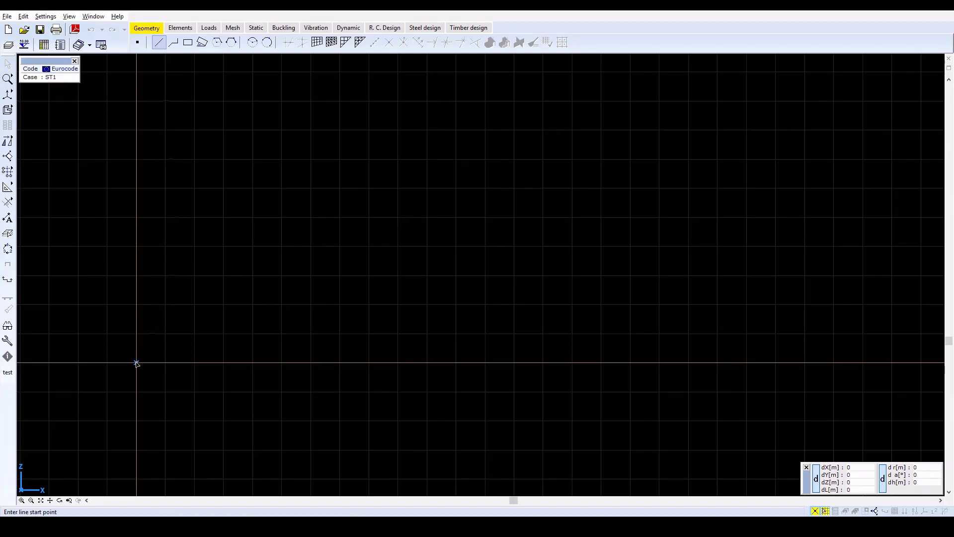
click(137, 363)
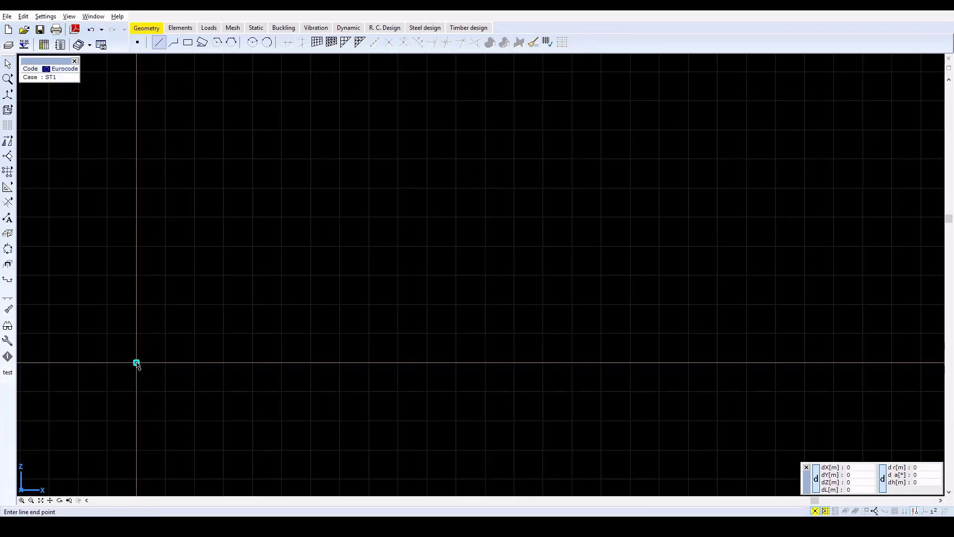
click(311, 363)
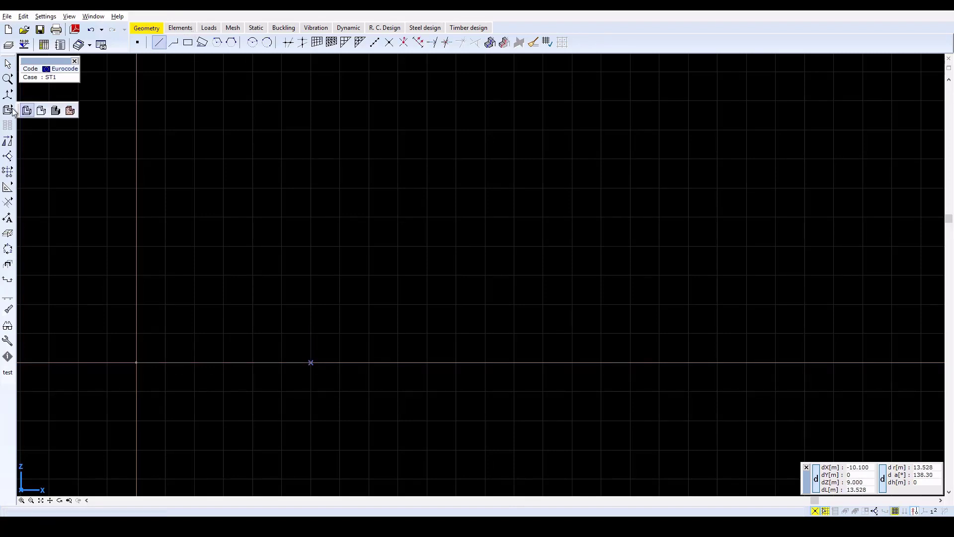
Copy the line 0.3 m upward along Z using the Consecutive method, with all nodes connected and elements copied
click(22, 142)
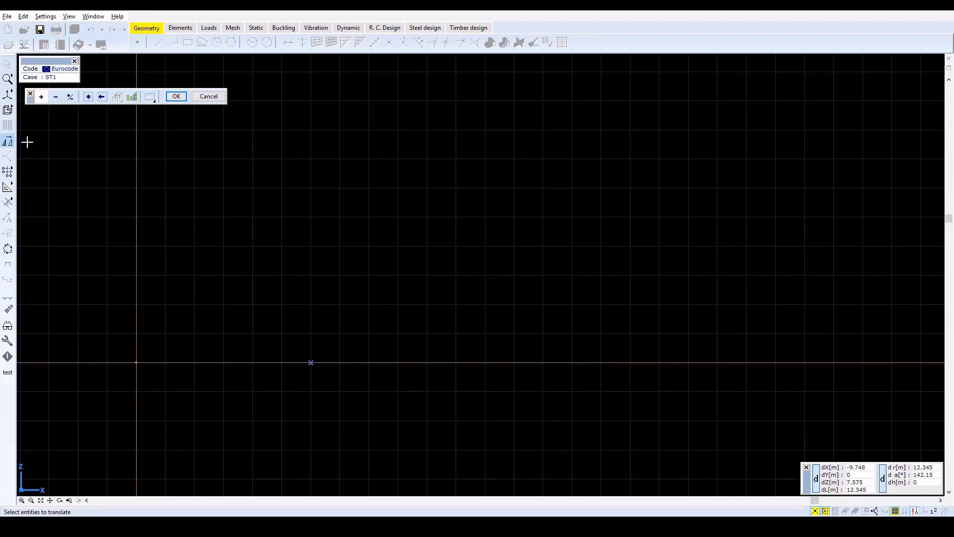
click(88, 96)
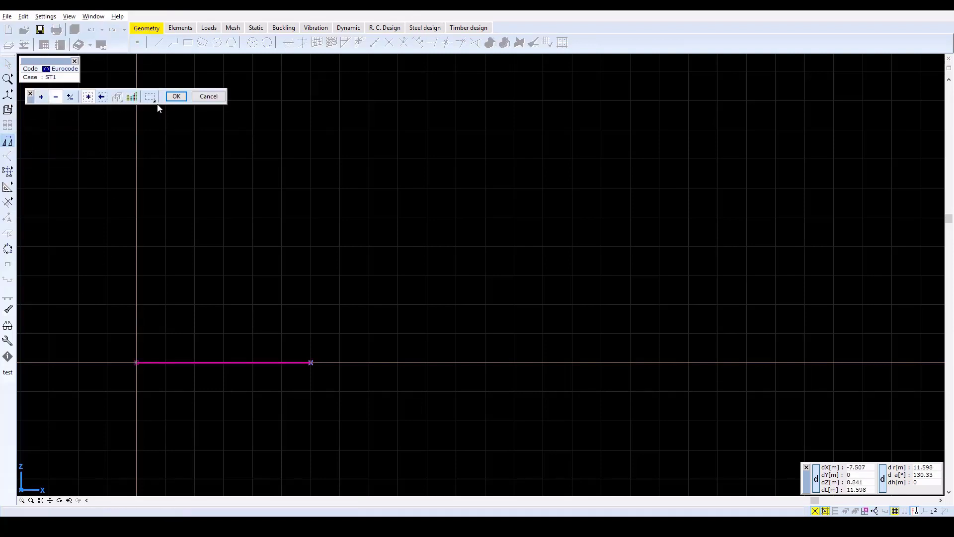
click(176, 96)
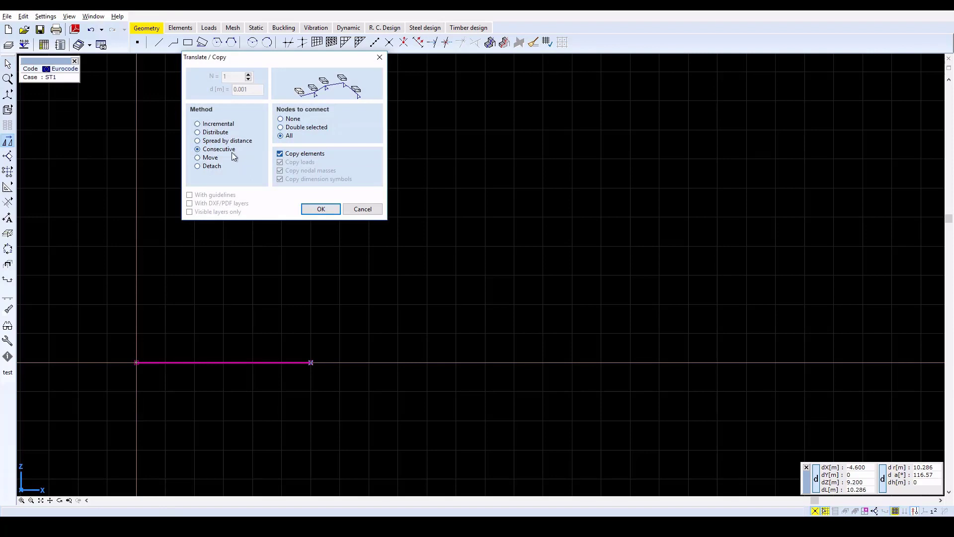
click(321, 209)
click(136, 363)
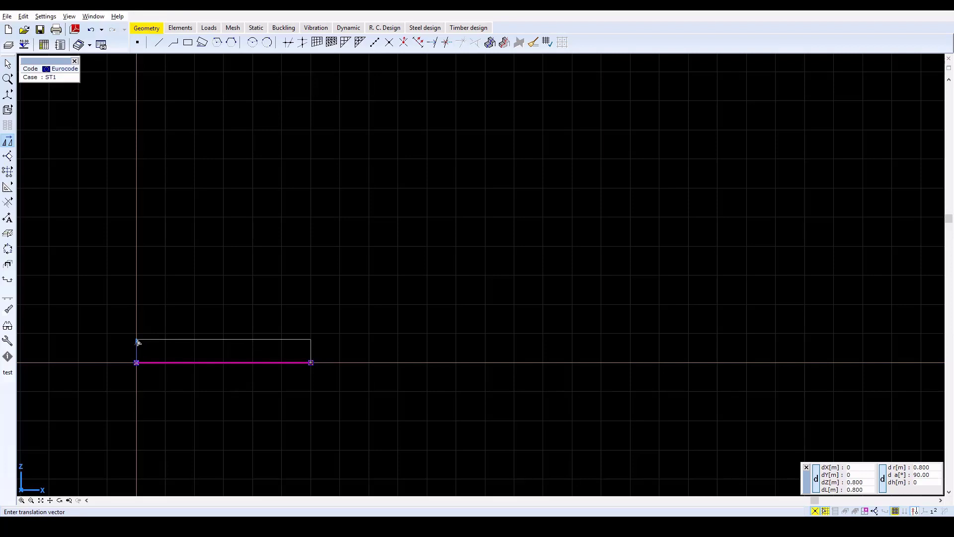
click(138, 341)
text(z)
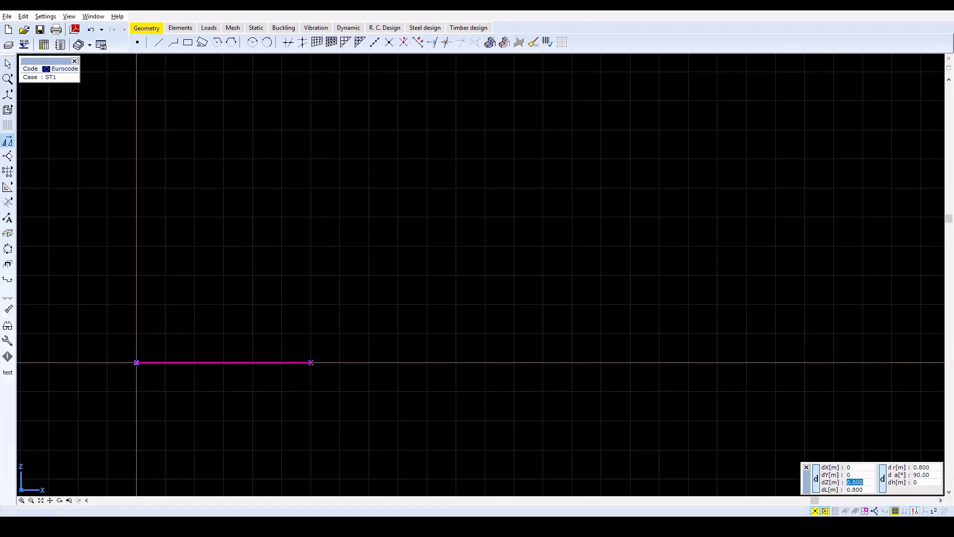
text(0.3)
key(Return)
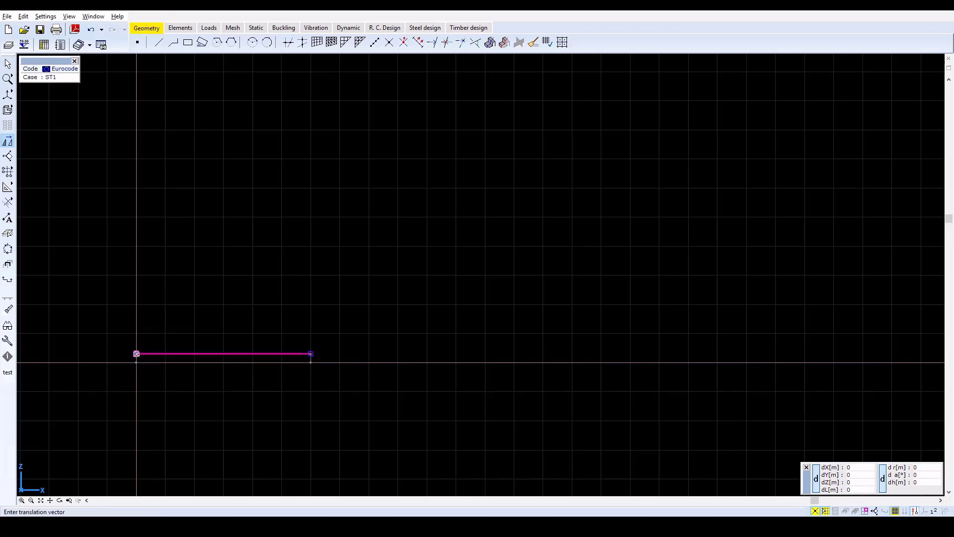
click(137, 353)
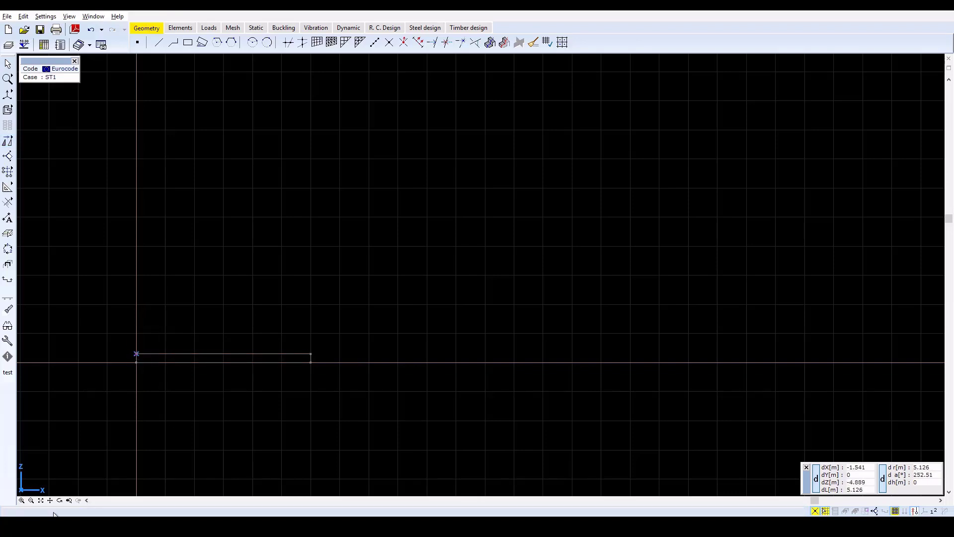
Start defining the lower horizontal line as a rib and give it the US timber material DougFir, West
click(41, 501)
scroll(452, 282, down, 2)
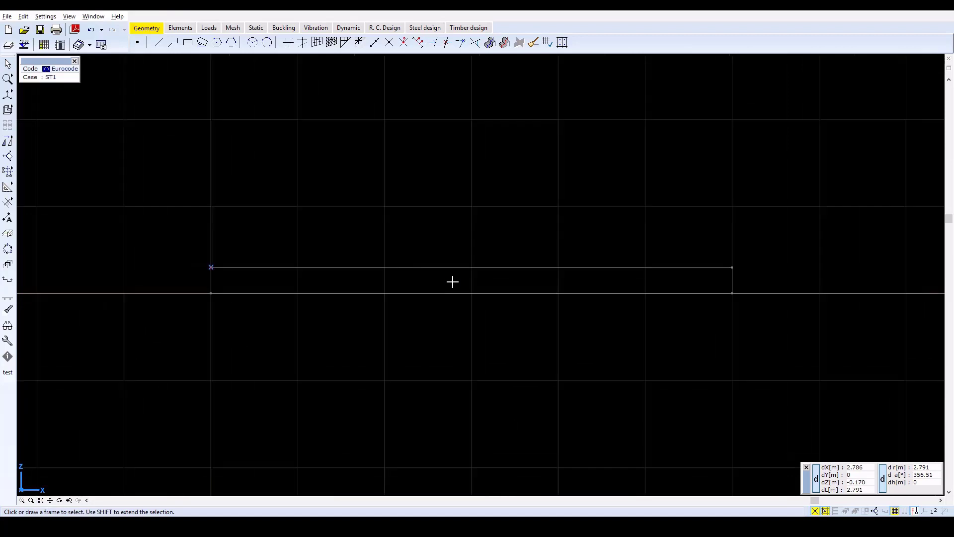
click(187, 31)
click(273, 43)
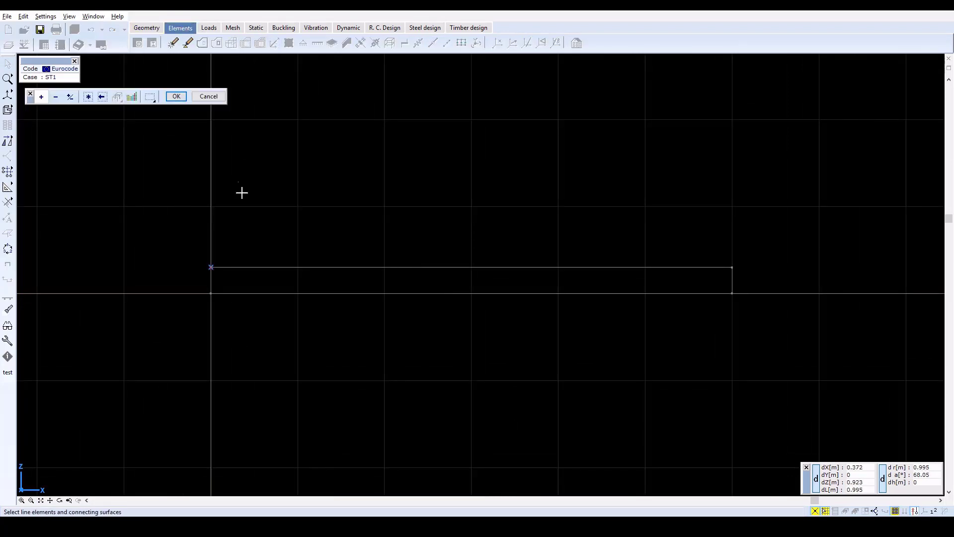
click(245, 294)
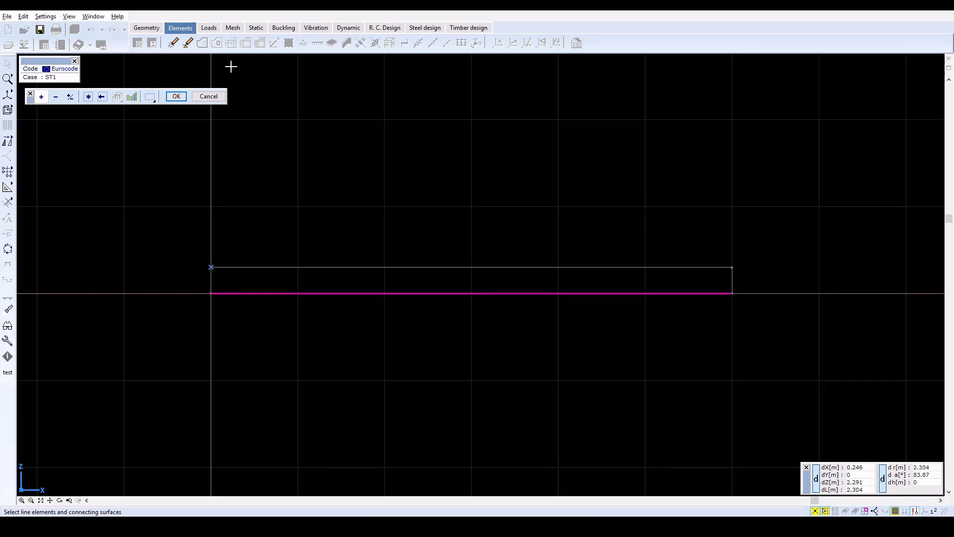
click(185, 96)
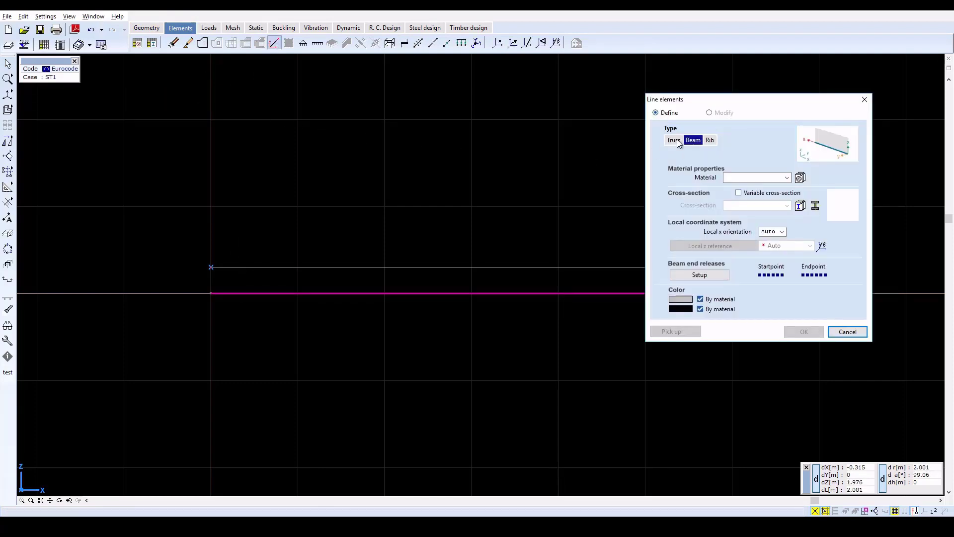
click(710, 141)
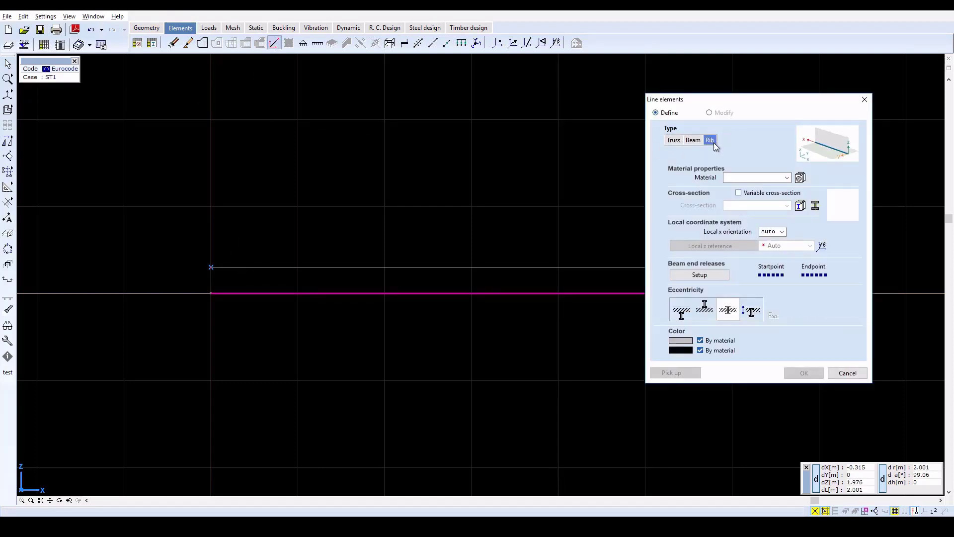
click(800, 178)
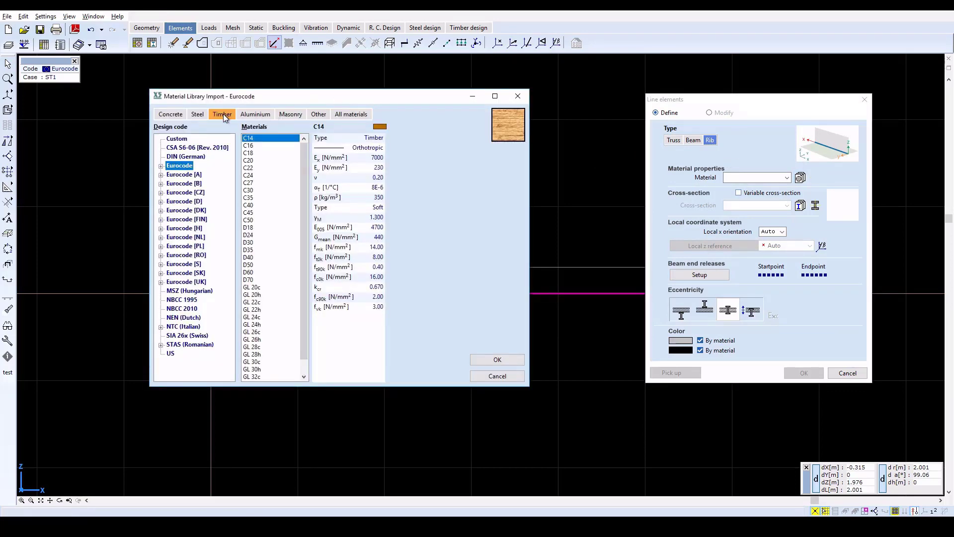
click(170, 354)
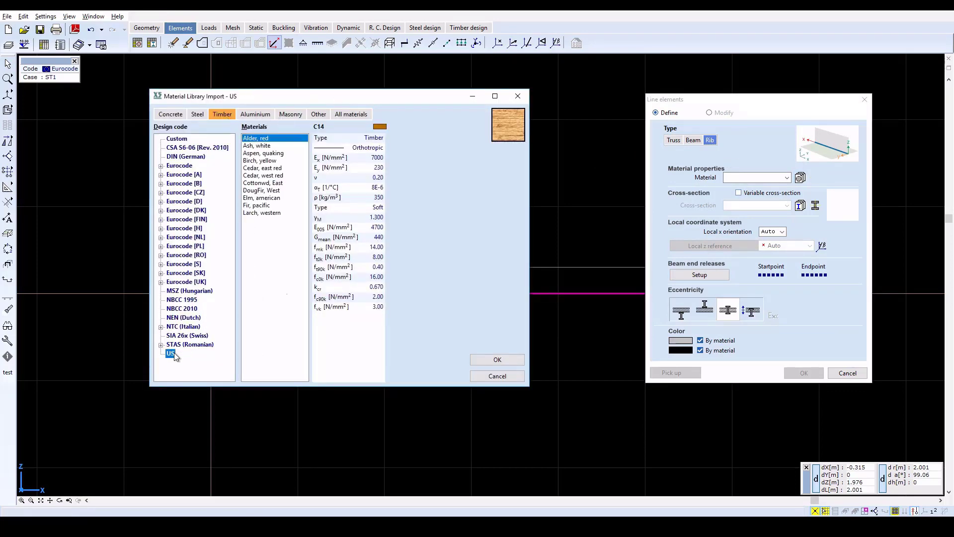
click(261, 191)
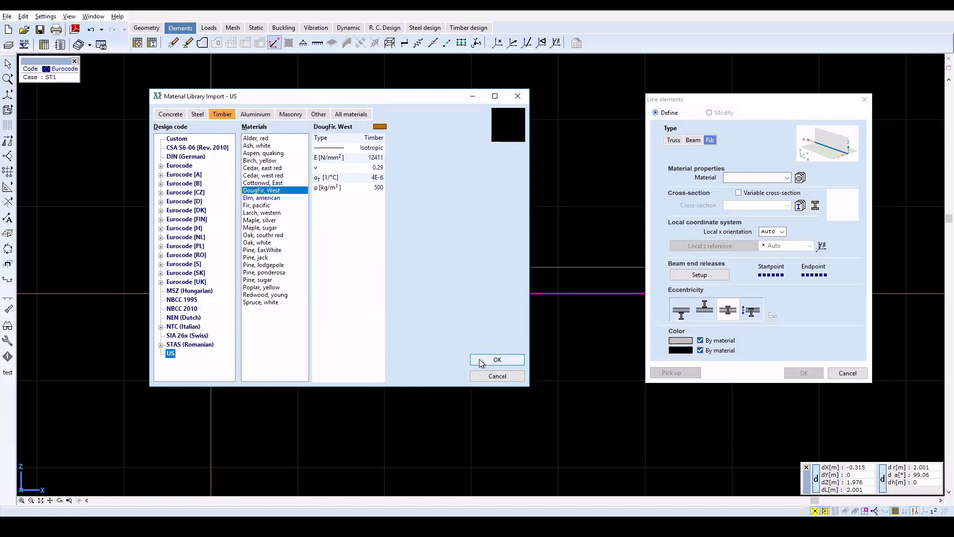
click(496, 360)
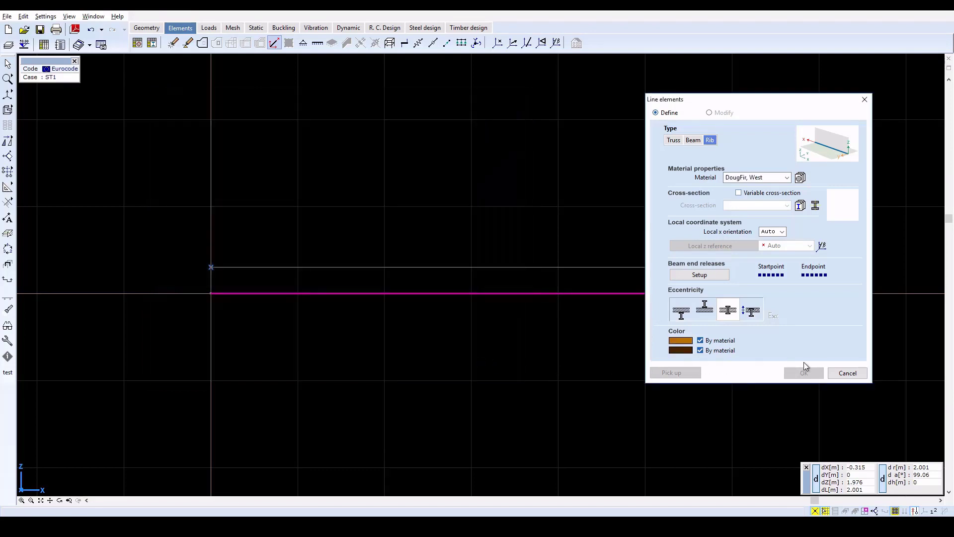
Create a thick rectangular 200x400 mm cross-section centred on the origin and apply it to the lower rib
click(814, 205)
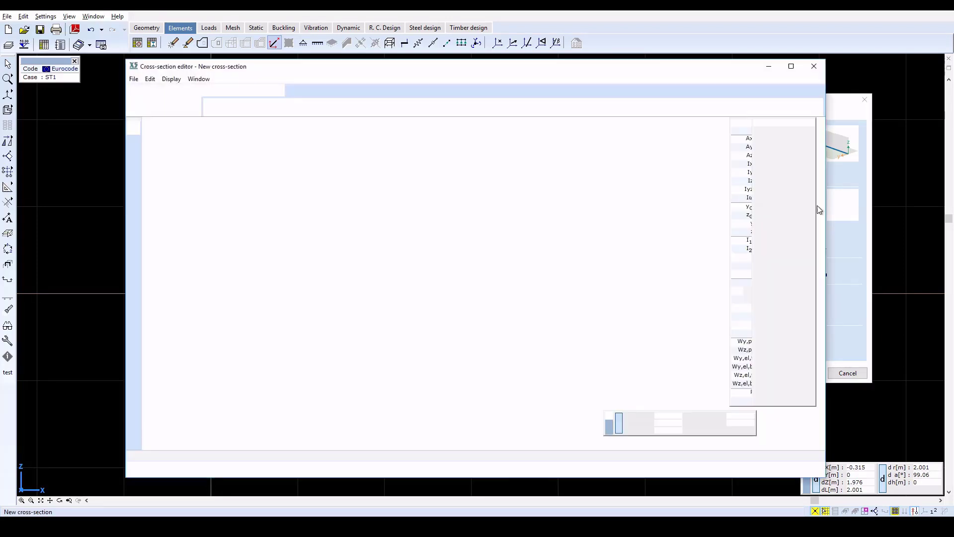
click(234, 91)
click(210, 105)
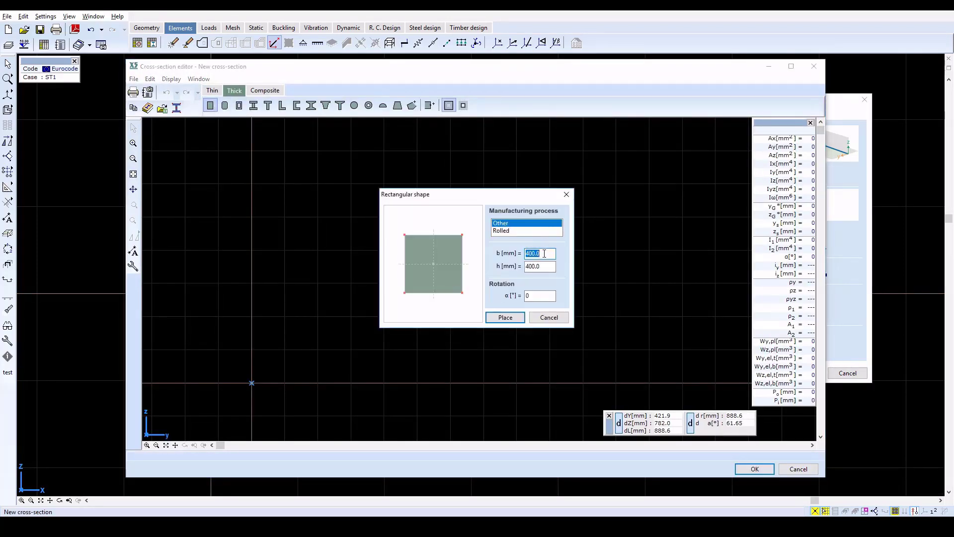
text(200)
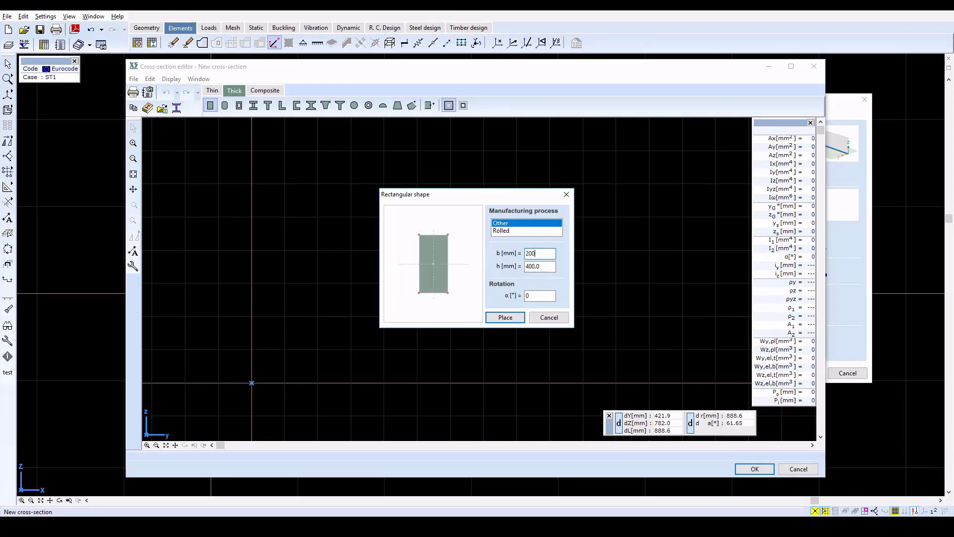
click(505, 317)
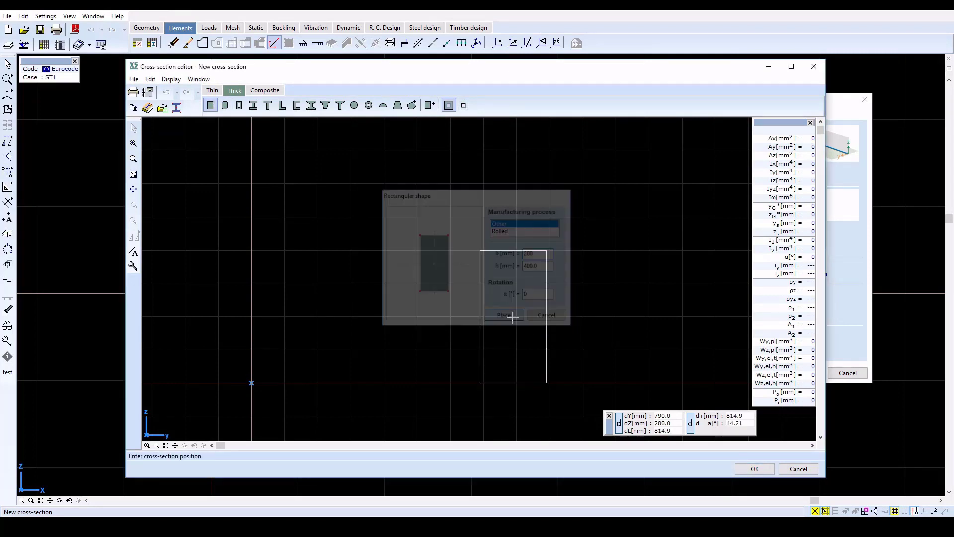
click(251, 384)
click(751, 467)
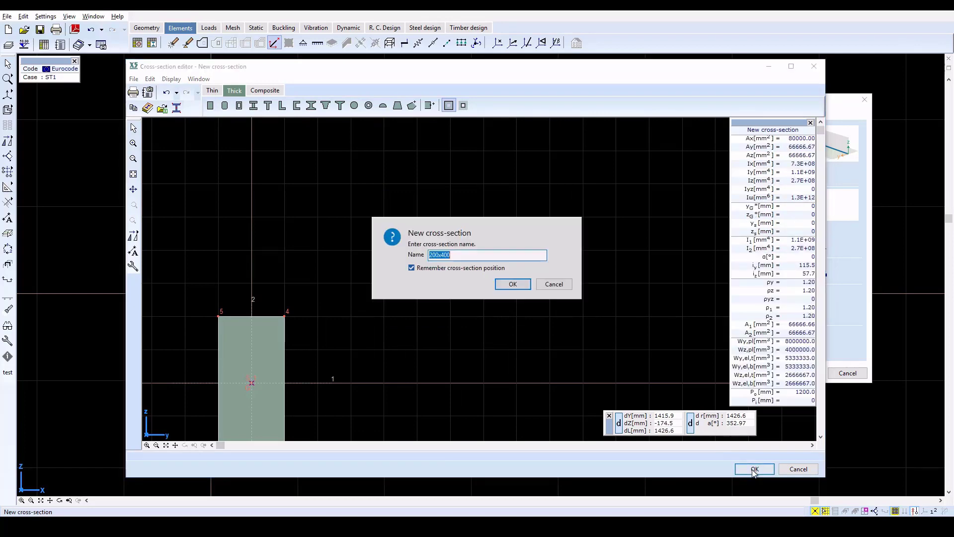
click(513, 284)
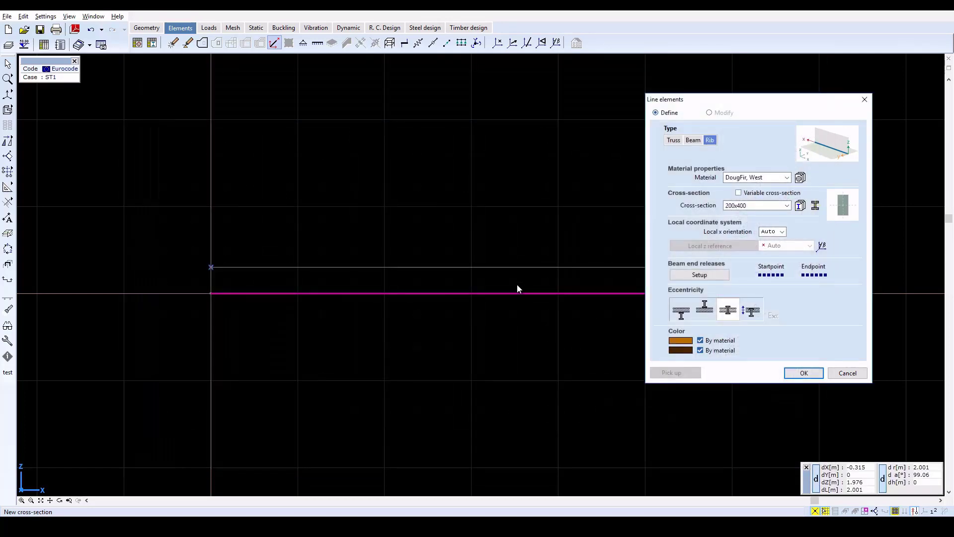
click(815, 376)
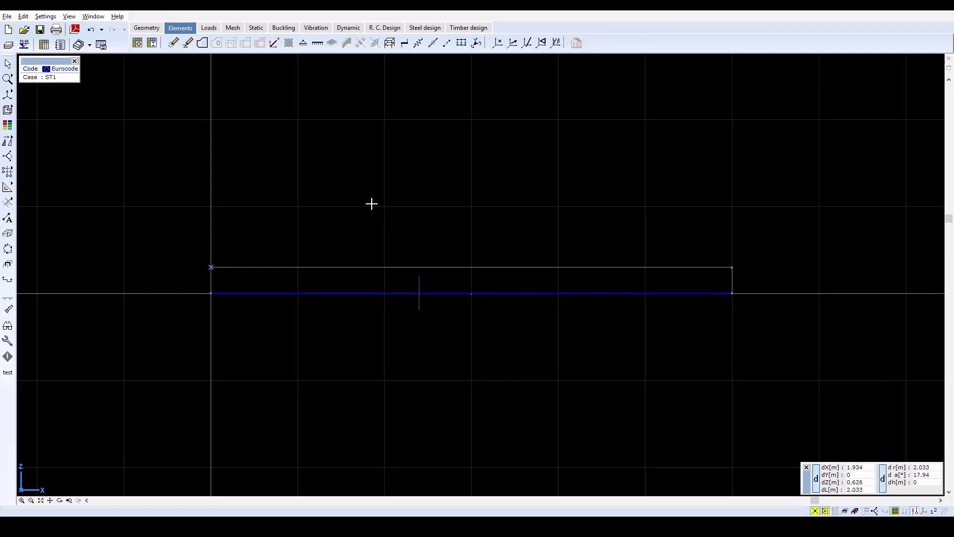
Define the upper horizontal line as a DougFir, West beam with a new thick rectangular 200x200 mm cross-section placed at the origin
click(274, 43)
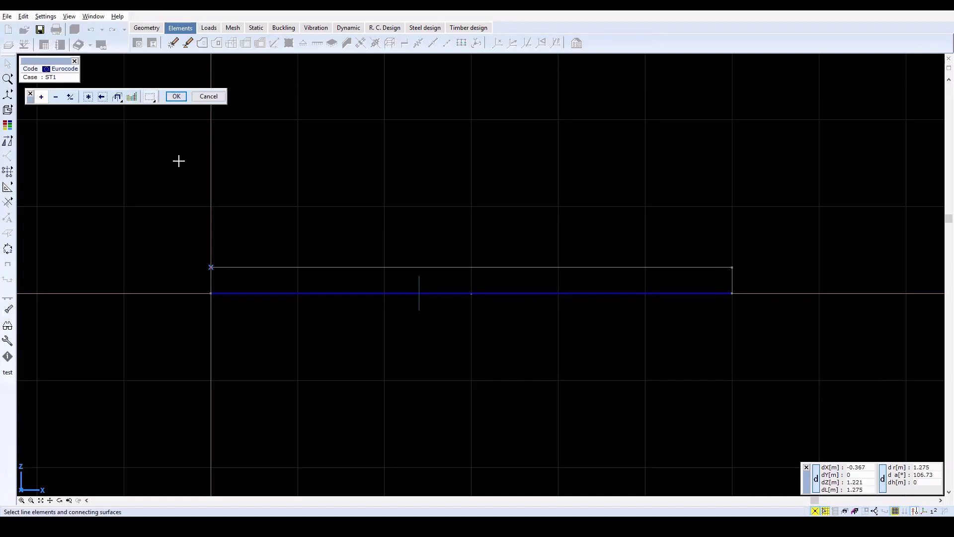
click(264, 268)
click(177, 96)
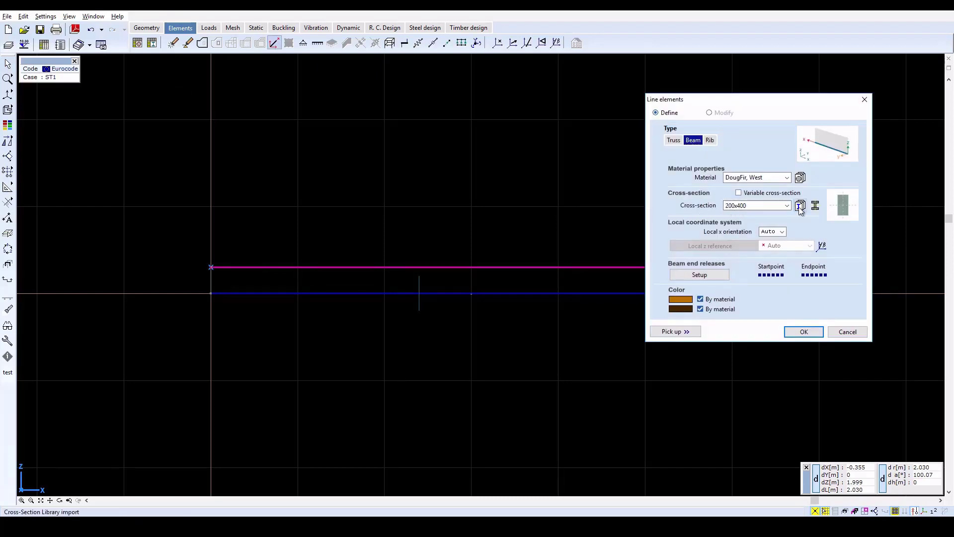
click(814, 206)
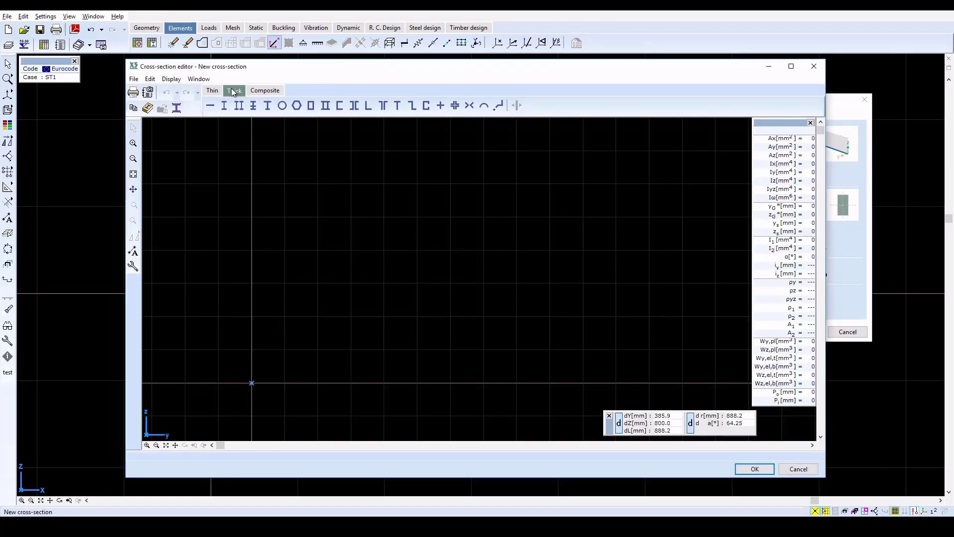
click(234, 90)
click(211, 105)
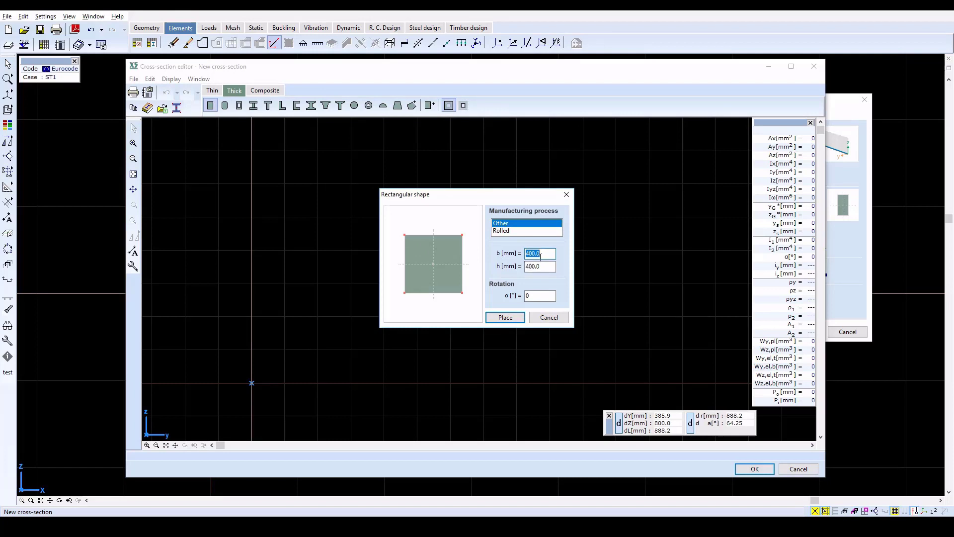
text(200)
key(Tab)
text(200)
click(505, 317)
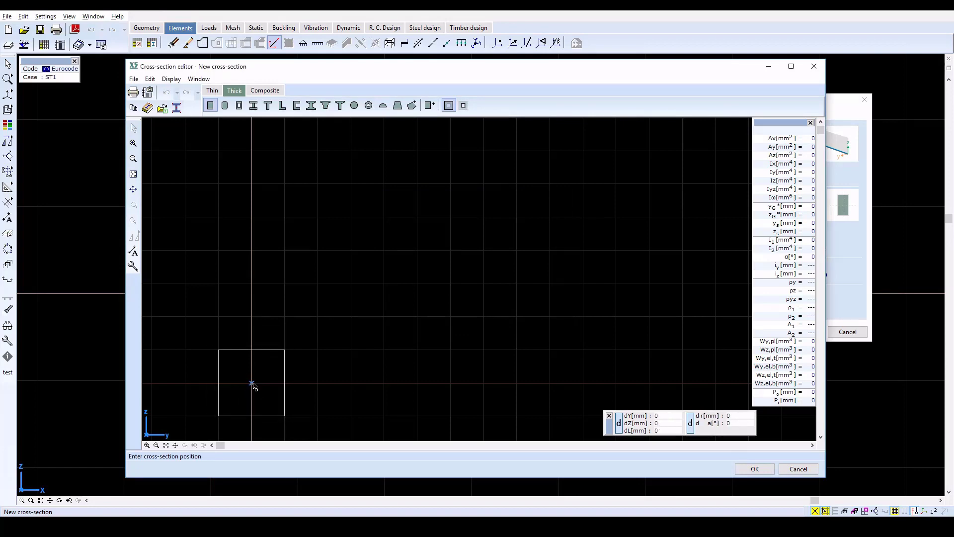
click(251, 383)
click(755, 468)
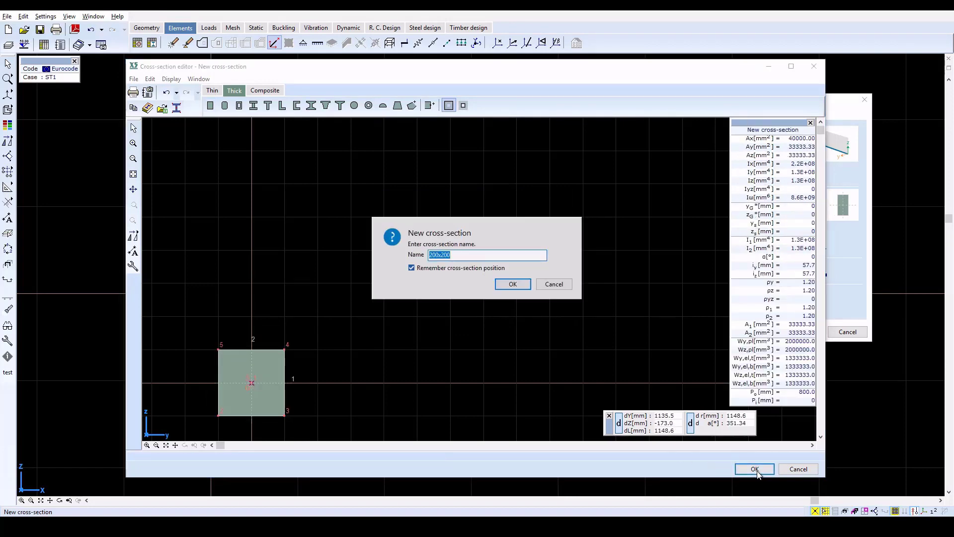
click(512, 284)
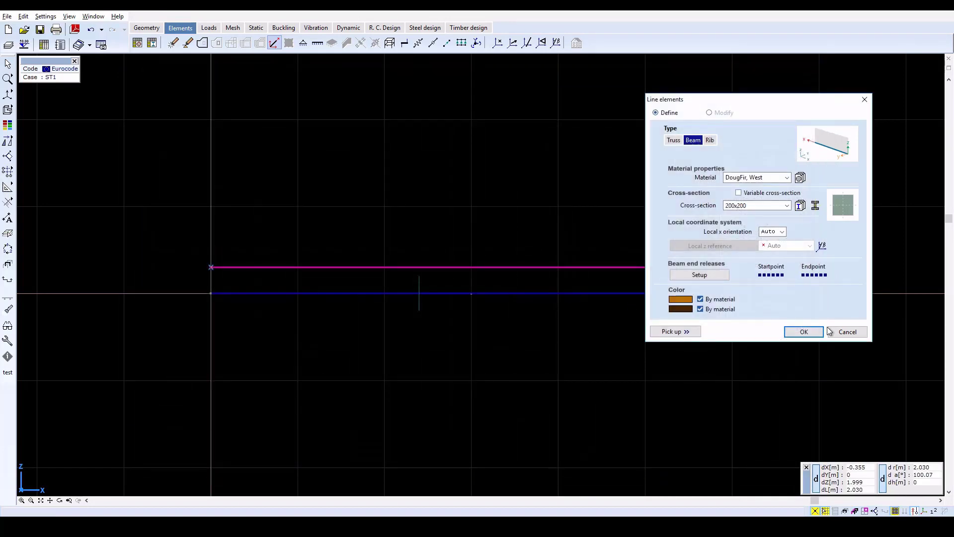
click(815, 331)
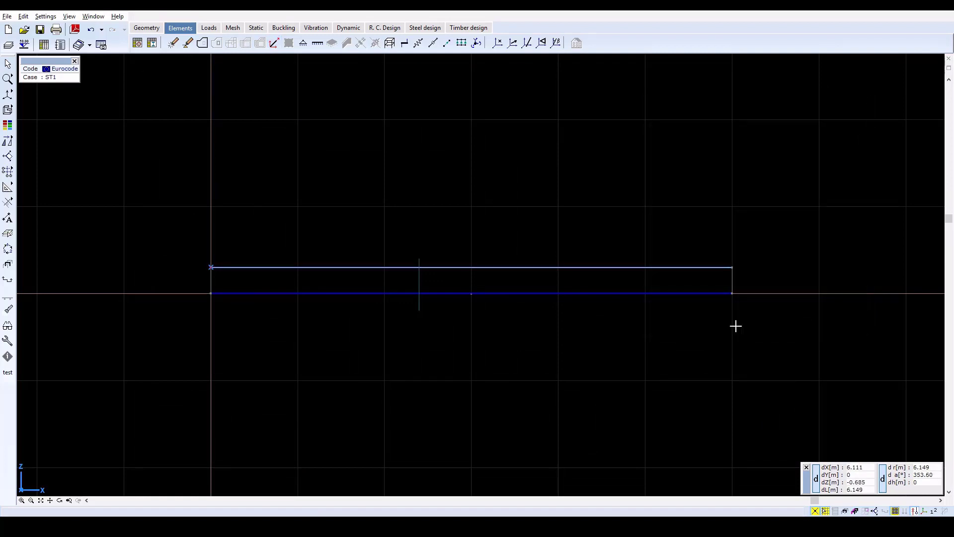
Show the rib and beam in perspective view
mouse_move(7, 94)
click(70, 93)
scroll(347, 185, down, 4)
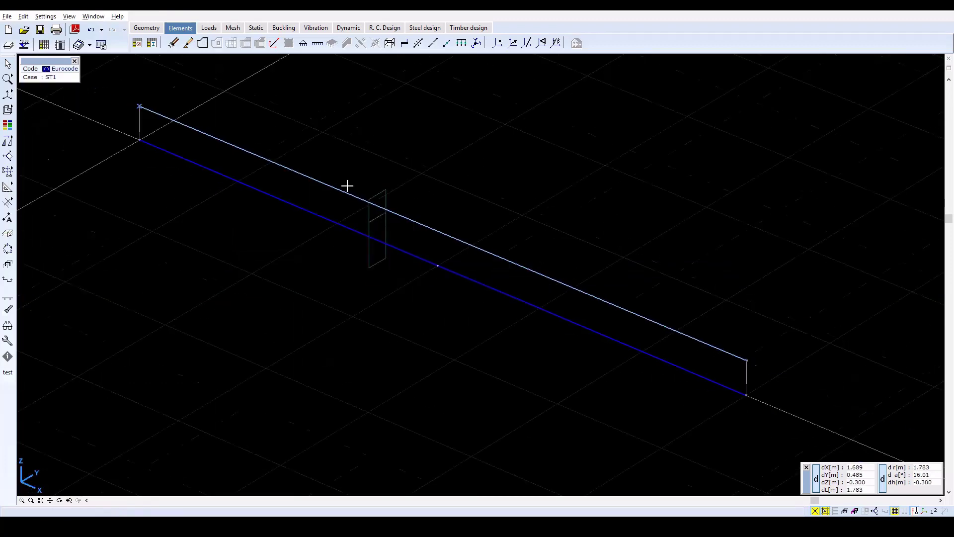
Display the rib and beam as rendered solids, then return to wireframe and restore the previous front view
click(371, 201)
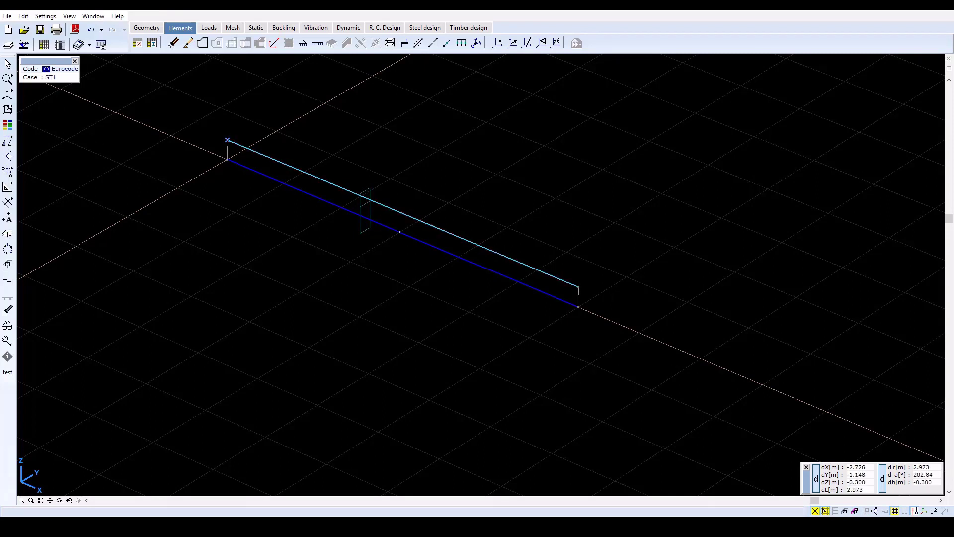
mouse_move(7, 109)
click(69, 110)
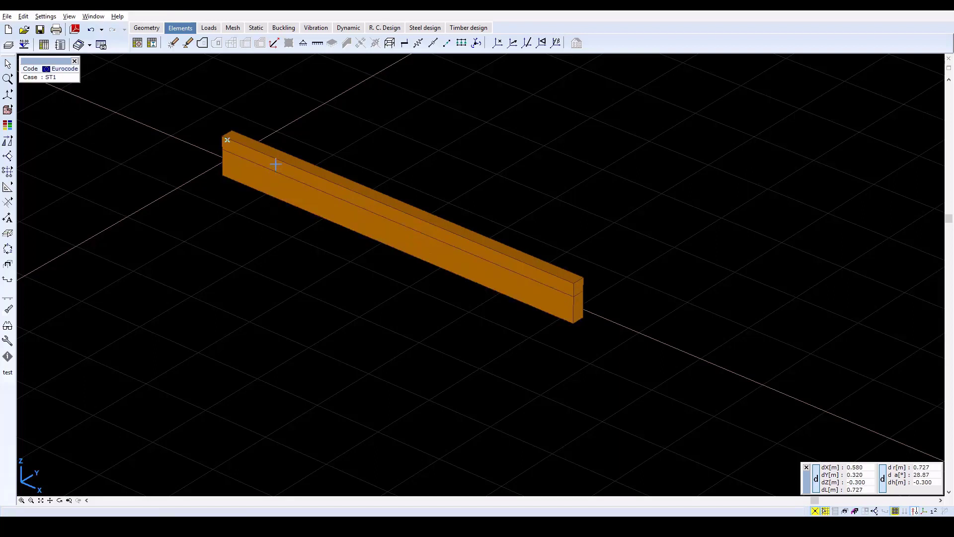
click(8, 110)
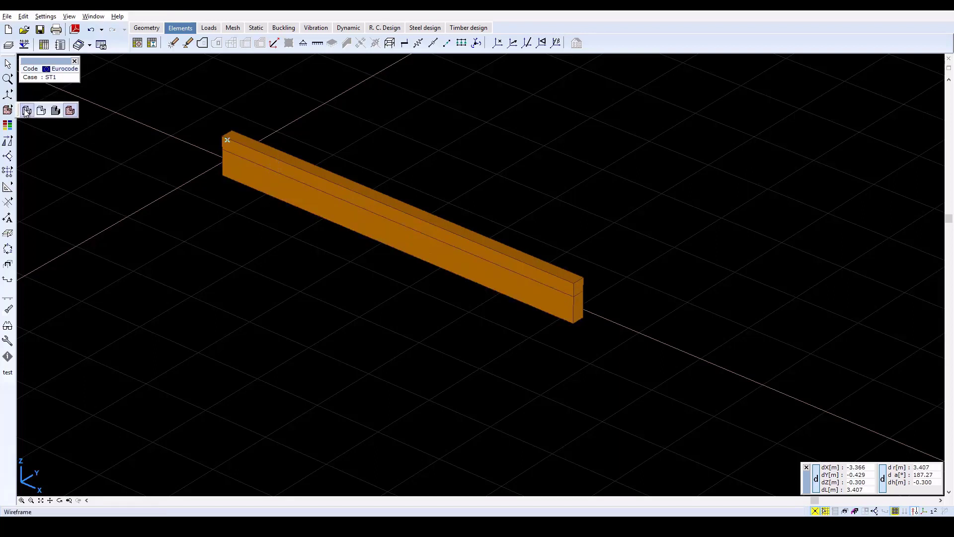
click(24, 109)
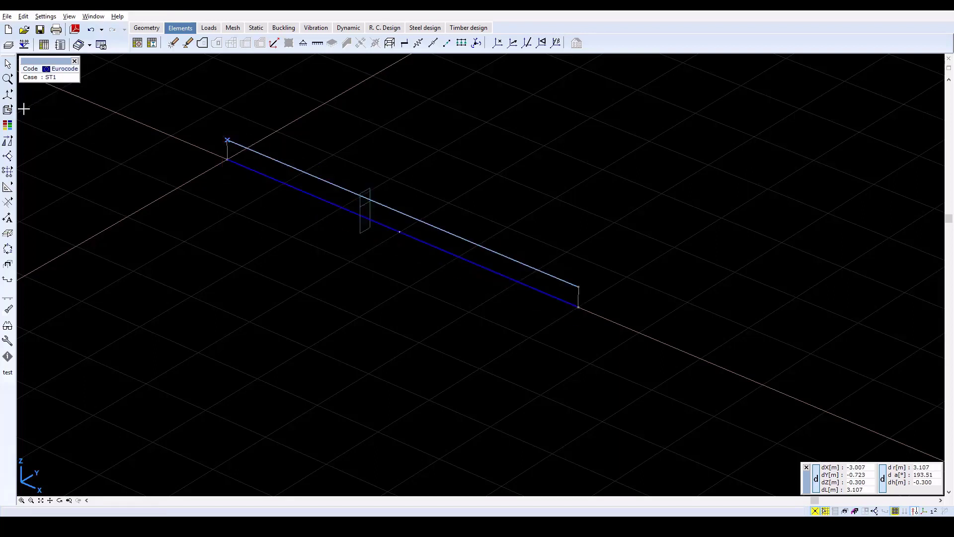
click(69, 501)
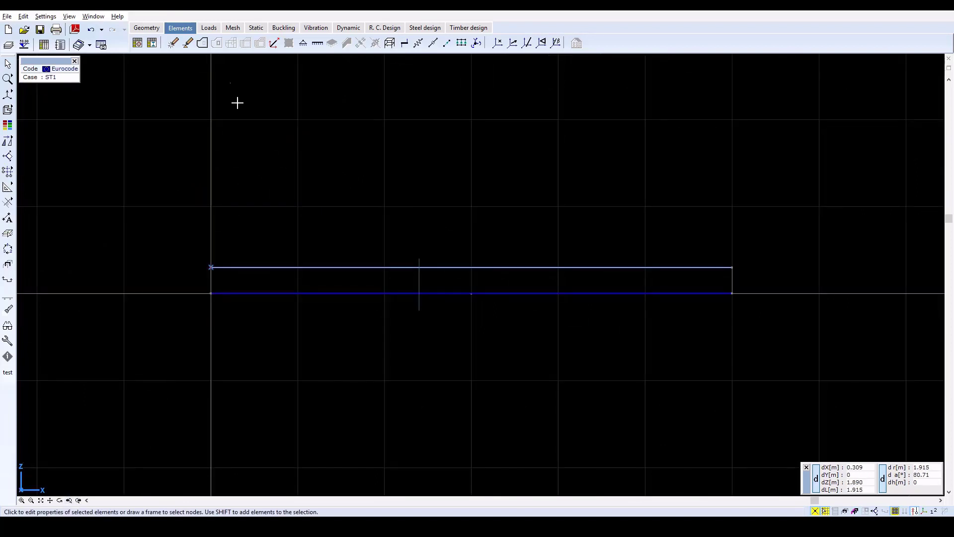
Connect the beam and rib with link elements, using the lower line as master, interface location 0.666, Kx 10000 and Kz 1e10 kN/m/m
click(461, 44)
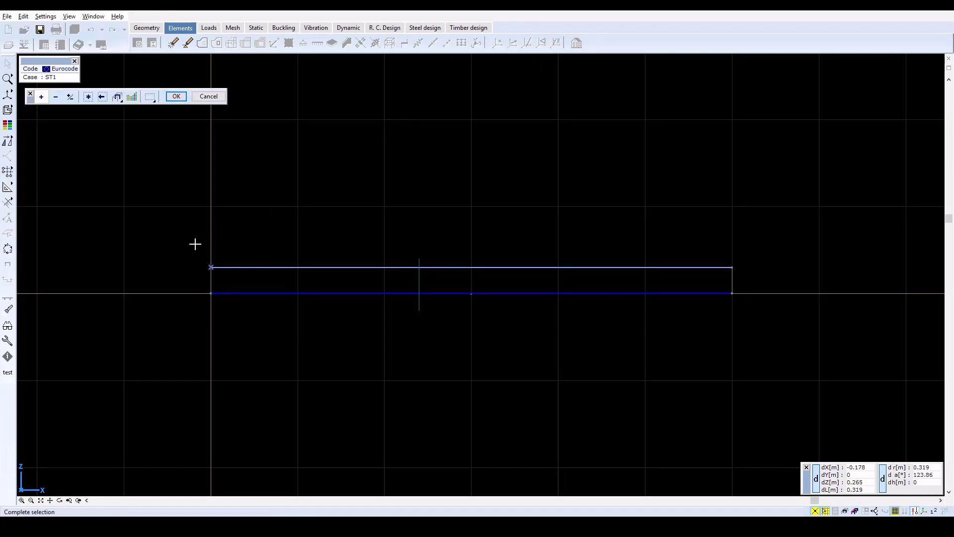
drag(196, 245, 787, 316)
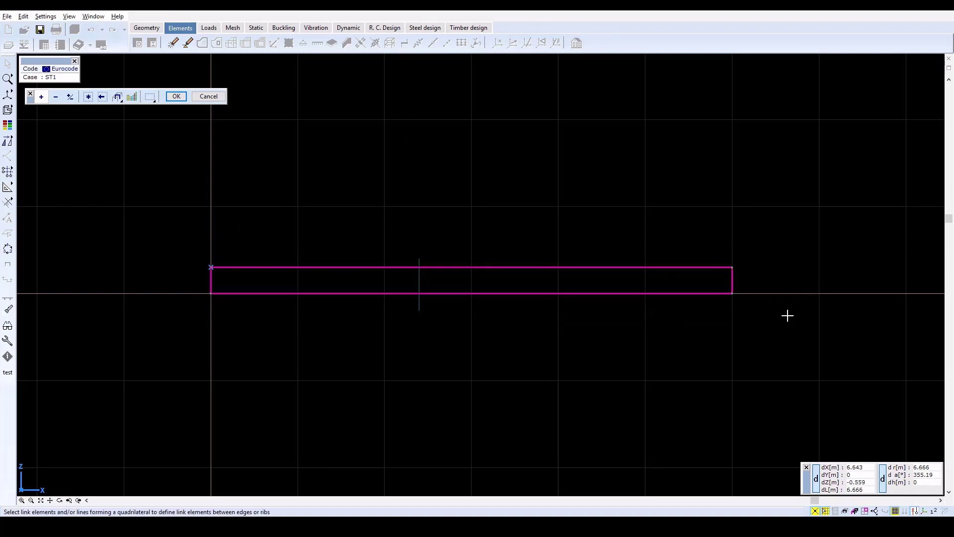
click(176, 97)
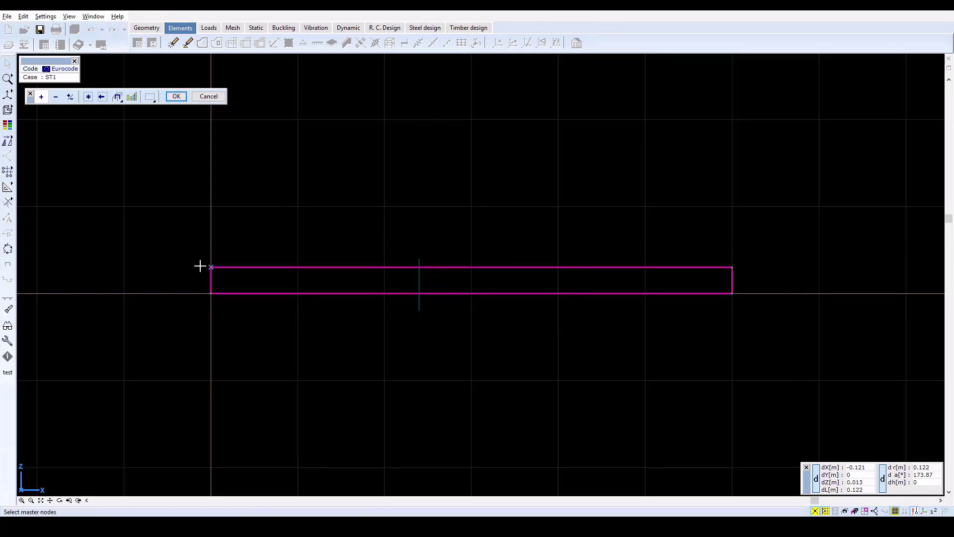
drag(193, 290, 750, 305)
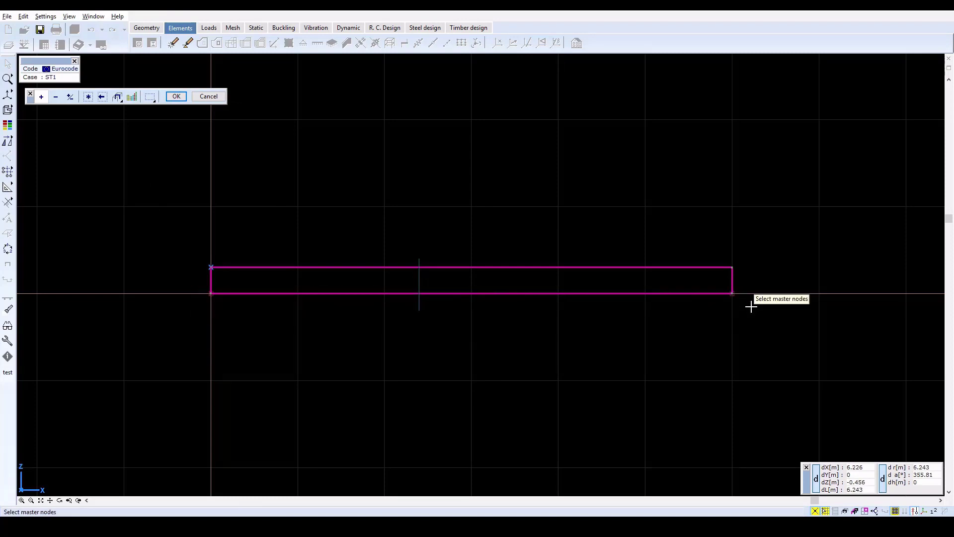
click(177, 96)
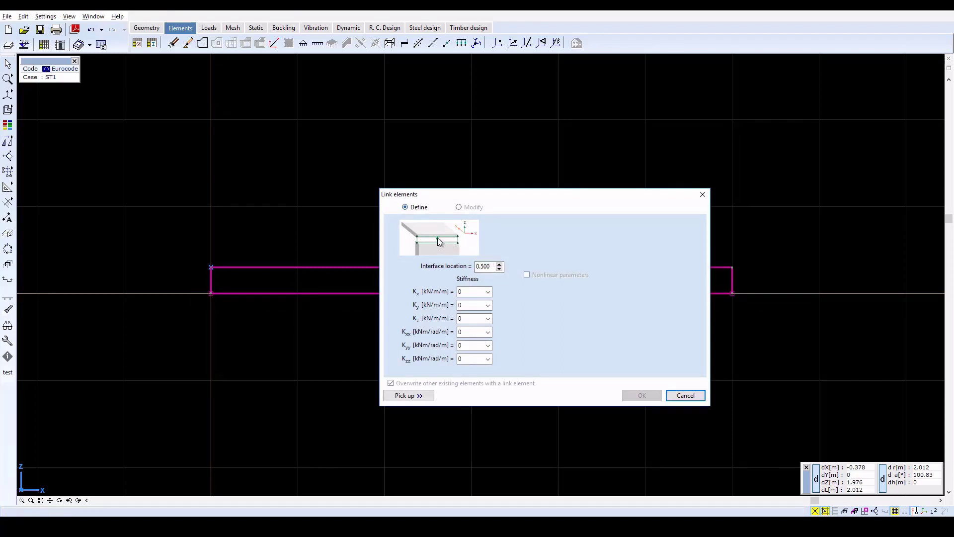
click(492, 266)
key(BackSpace)
click(472, 293)
text(10000)
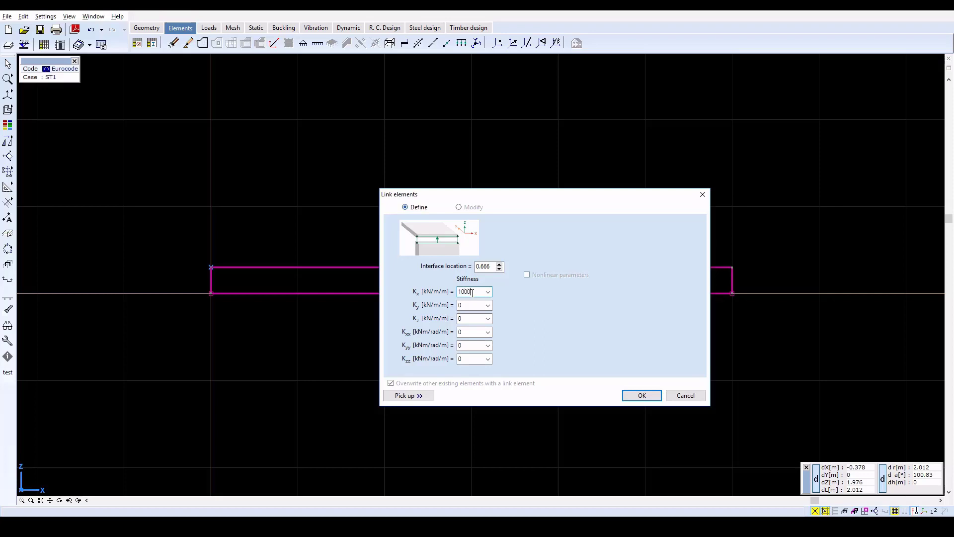
double_click(468, 320)
click(641, 396)
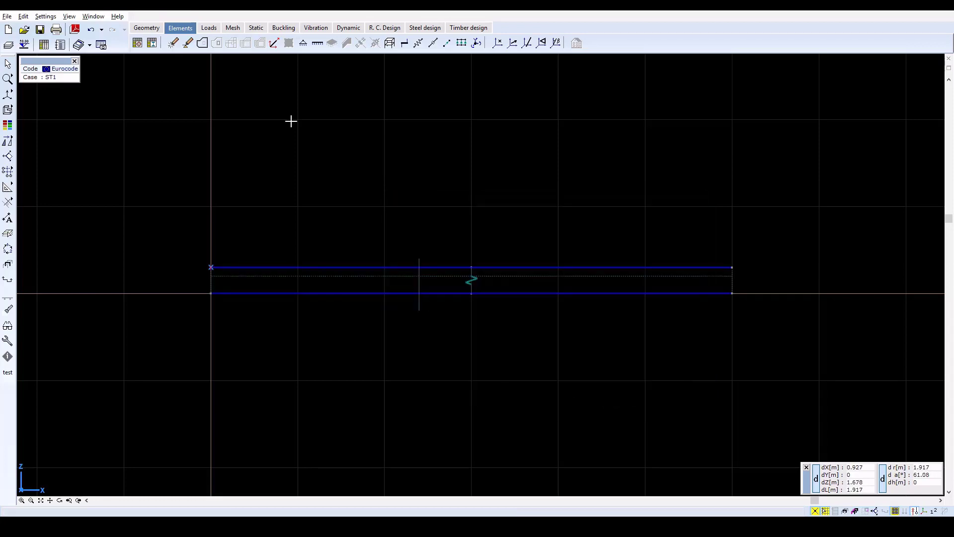
Mesh all line elements of the rib and beam with a maximum element size of 0.31 m
click(233, 28)
click(138, 44)
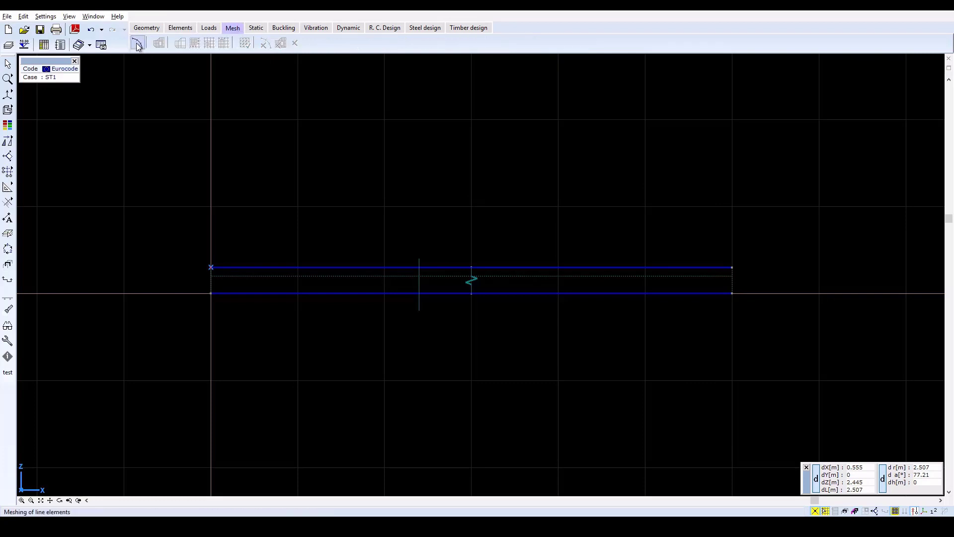
click(88, 96)
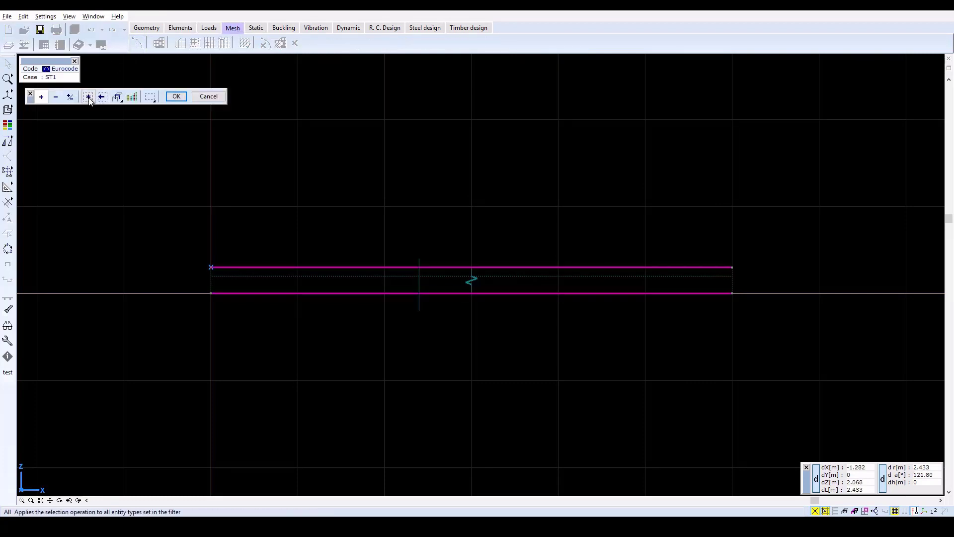
click(175, 96)
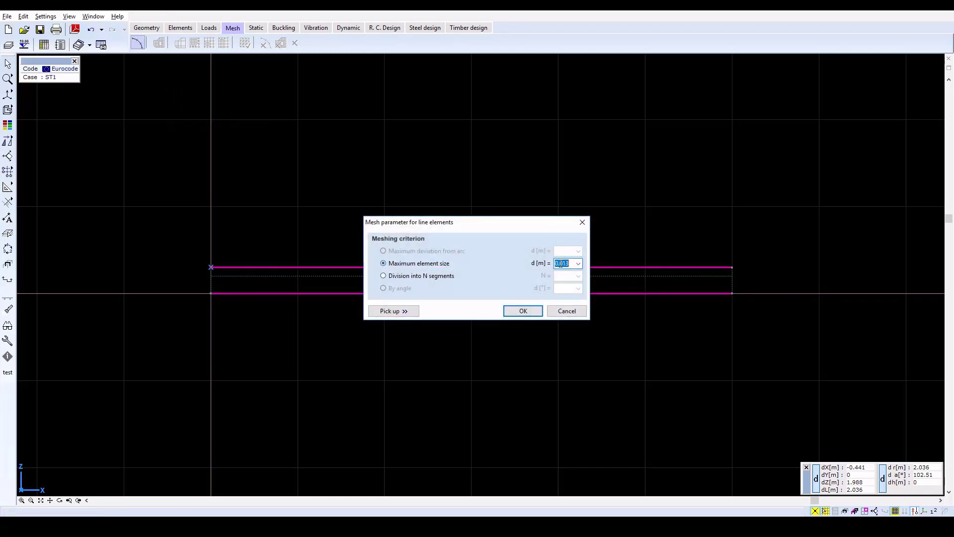
key(BackSpace)
key(BackSpace)
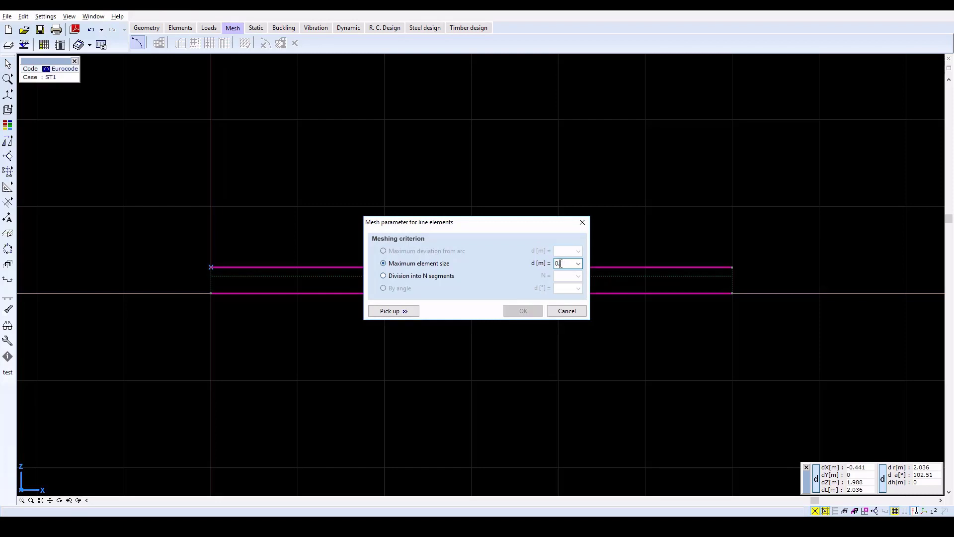
text(31)
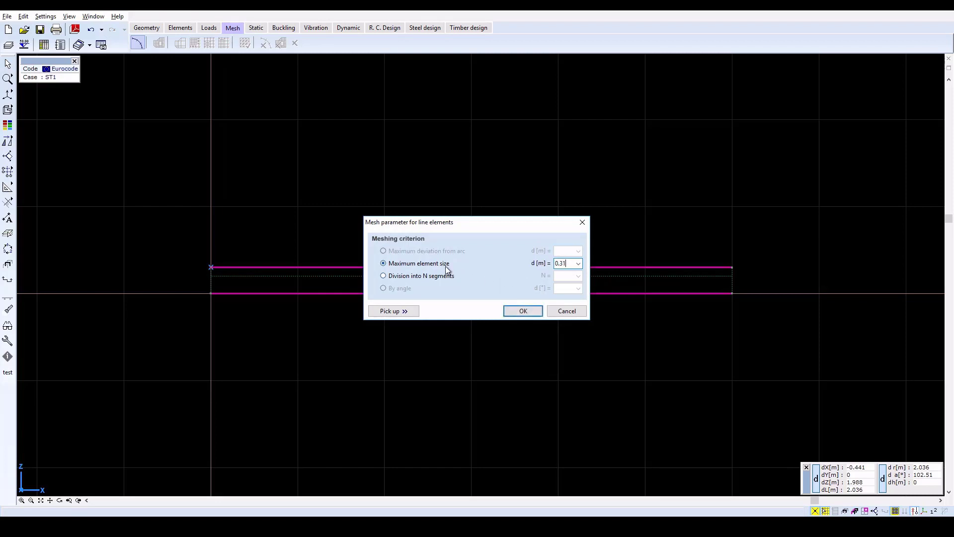
click(515, 314)
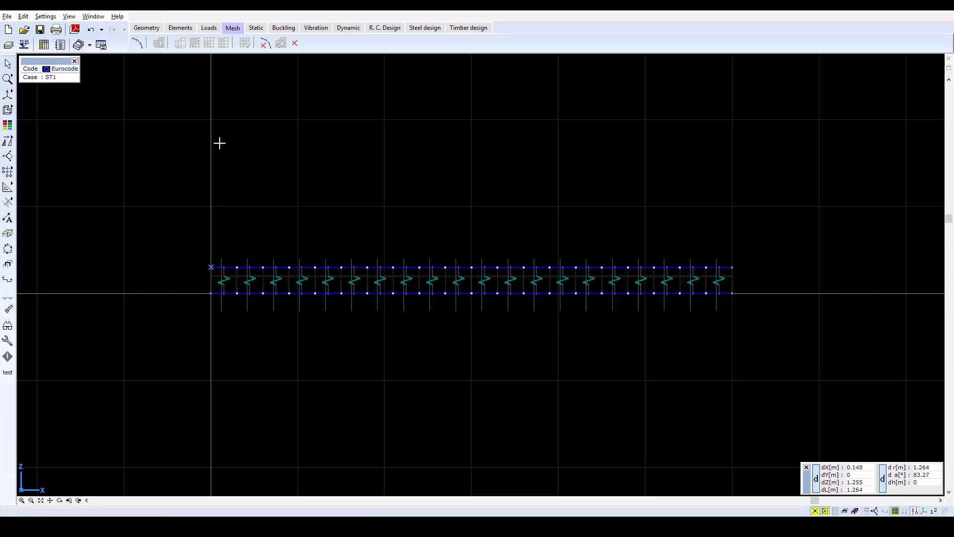
Add a global nodal support at the rib's left end with Rx and Rz 1E+10 kN/m, and Ry and all rotational stiffnesses 0
click(182, 29)
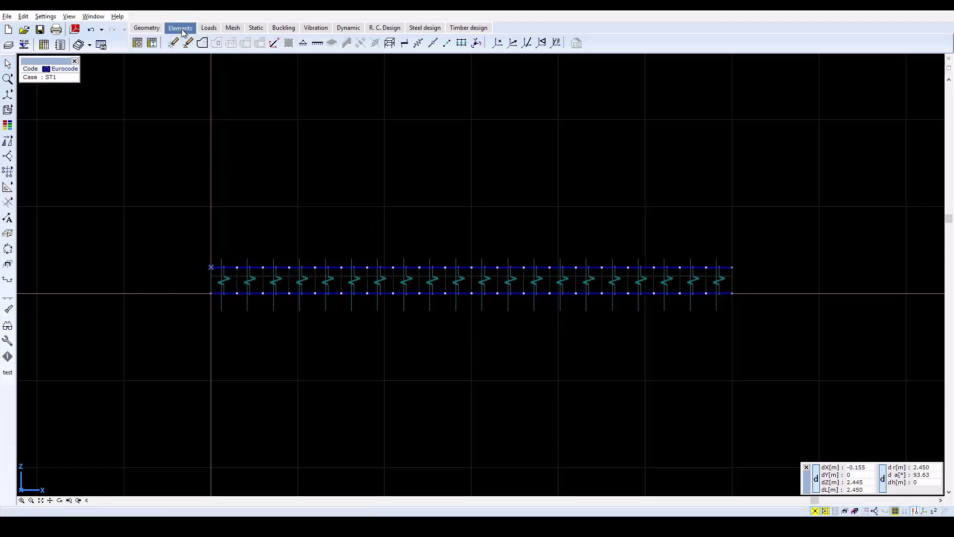
click(303, 43)
click(210, 293)
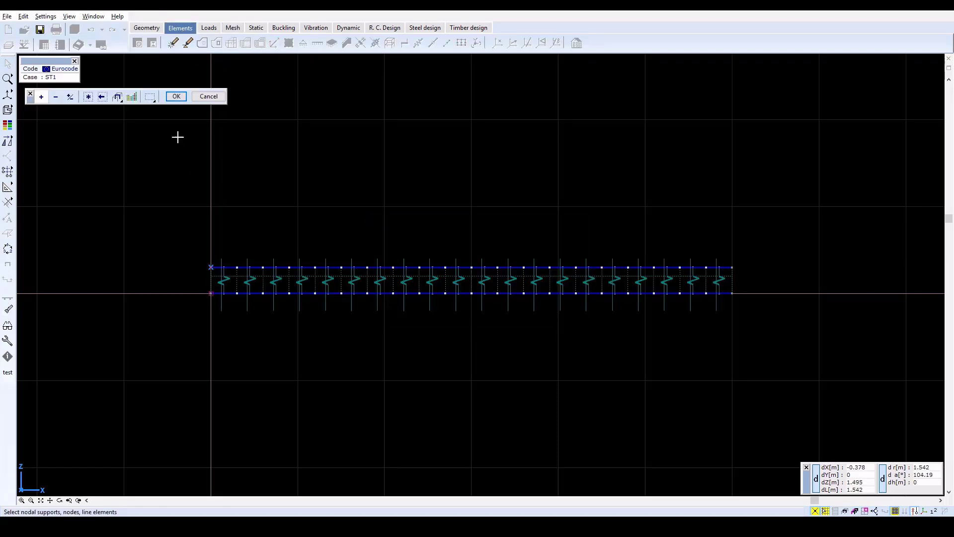
click(176, 96)
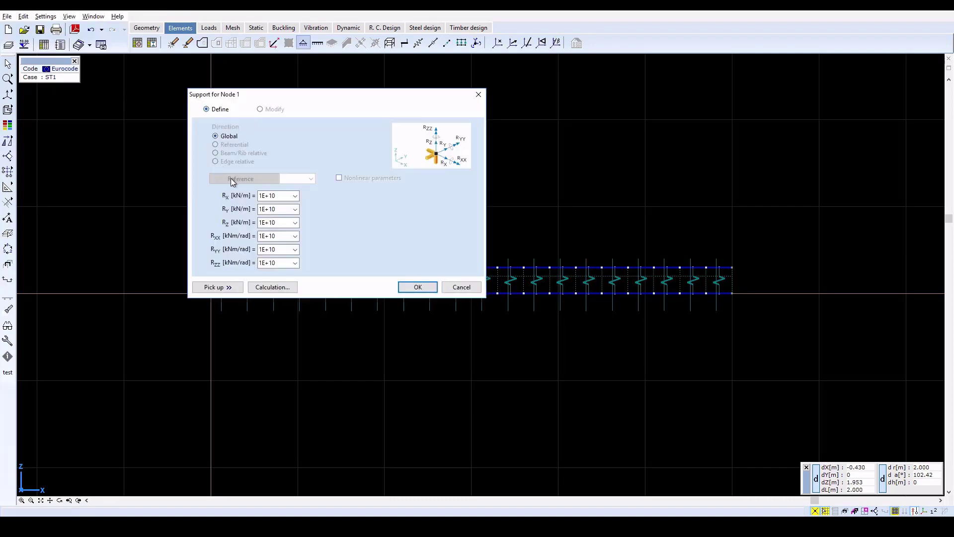
double_click(269, 197)
key(Tab)
text(0)
key(Tab)
key(Tab)
text(0)
key(Tab)
text(0)
key(Tab)
text(0)
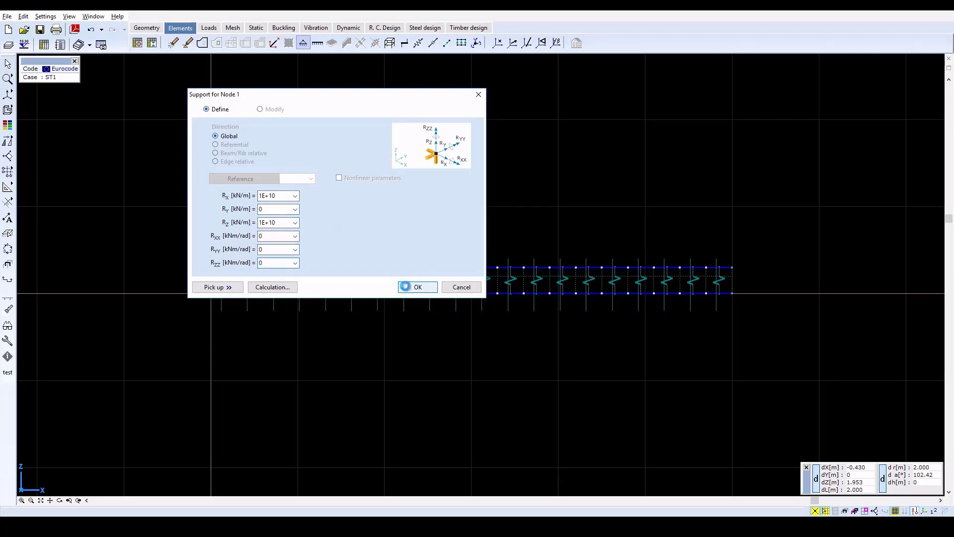
click(404, 286)
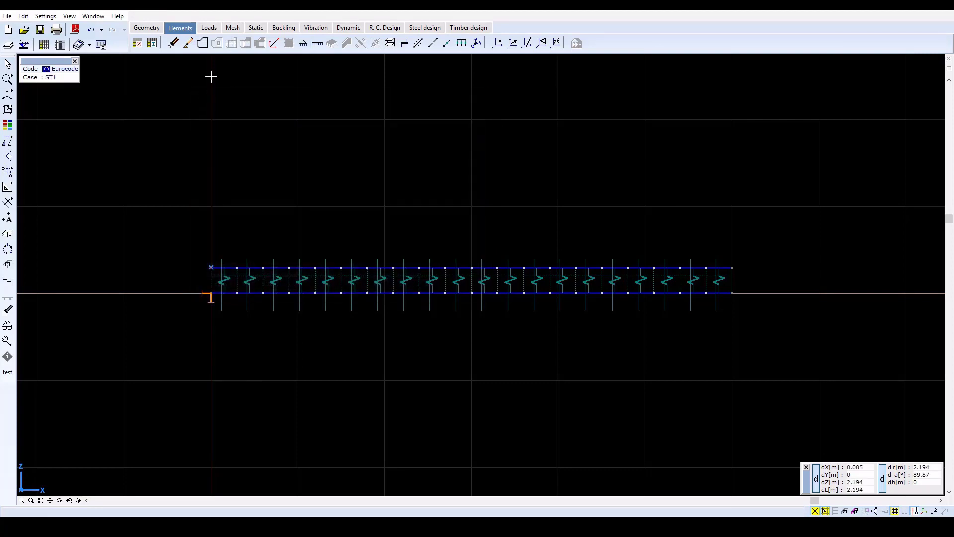
Add a nodal support at the rib's right end, copying the left support's properties but removing the X stiffness
click(304, 43)
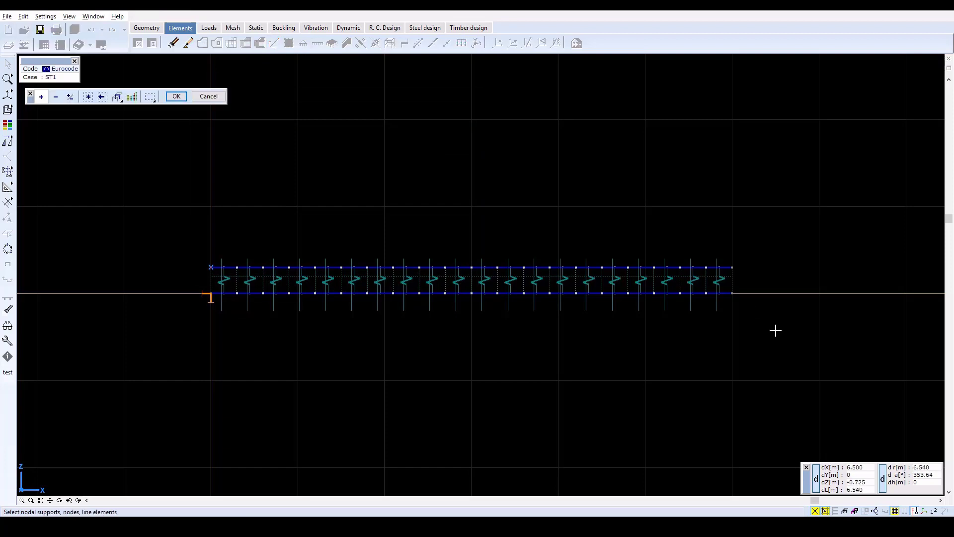
click(732, 293)
click(177, 96)
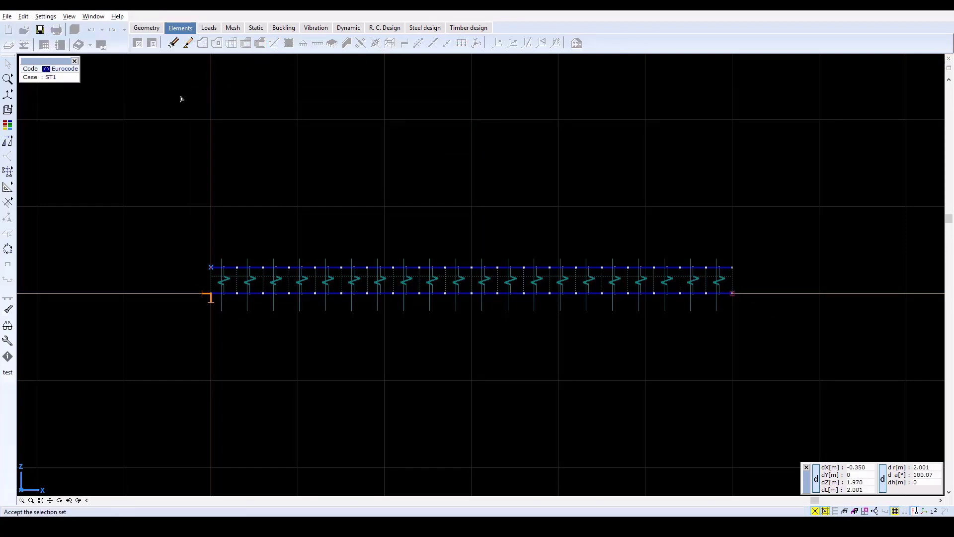
click(214, 287)
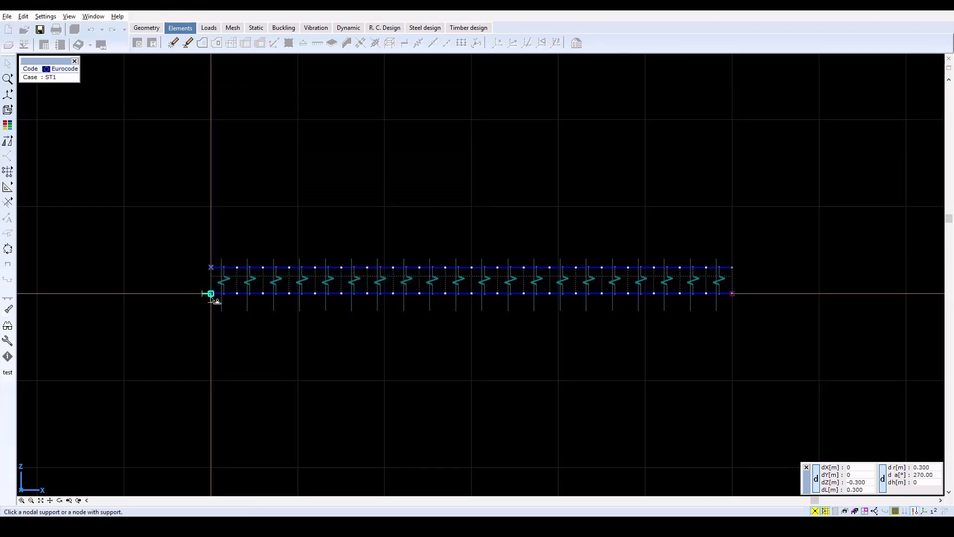
click(211, 294)
double_click(278, 194)
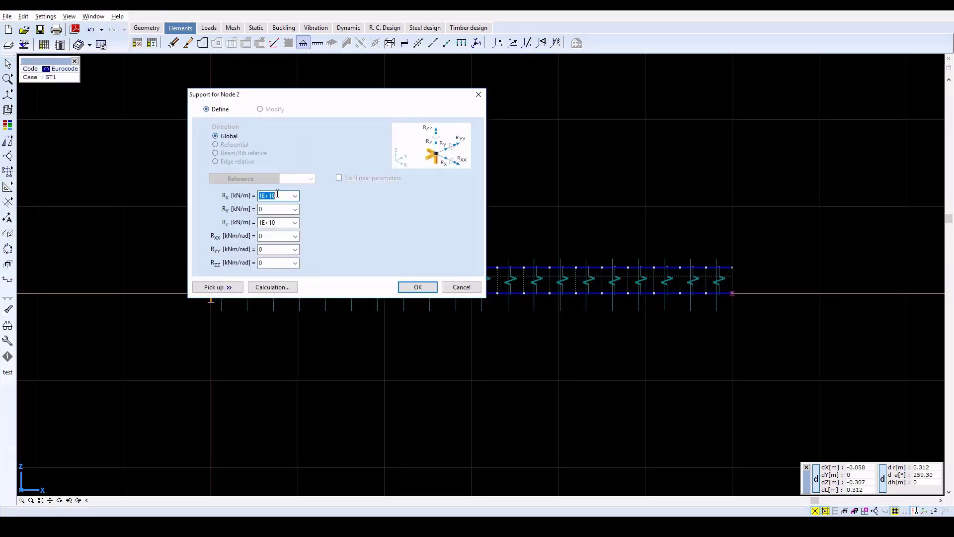
click(417, 287)
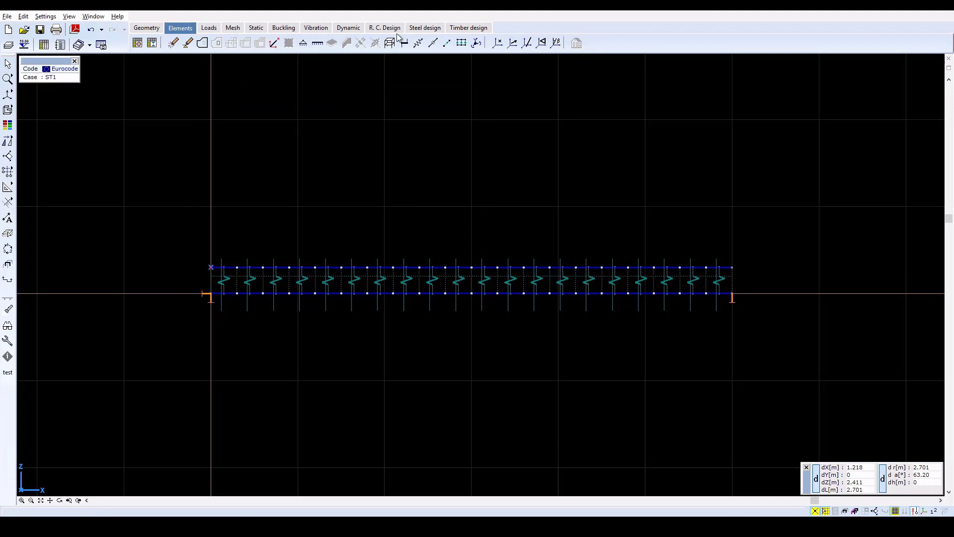
Set the nodal degrees of freedom of the whole model to Frame in X-Z plane
click(477, 43)
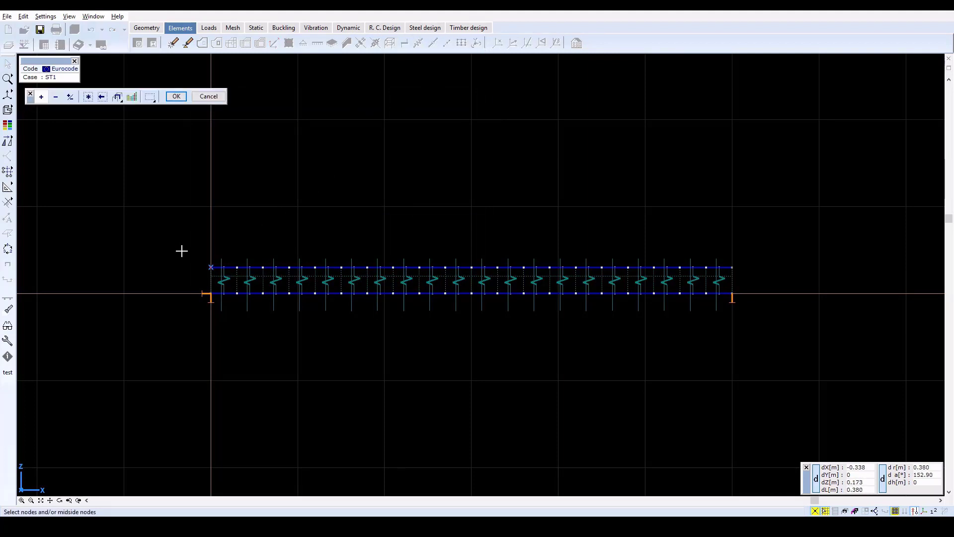
drag(182, 246, 780, 312)
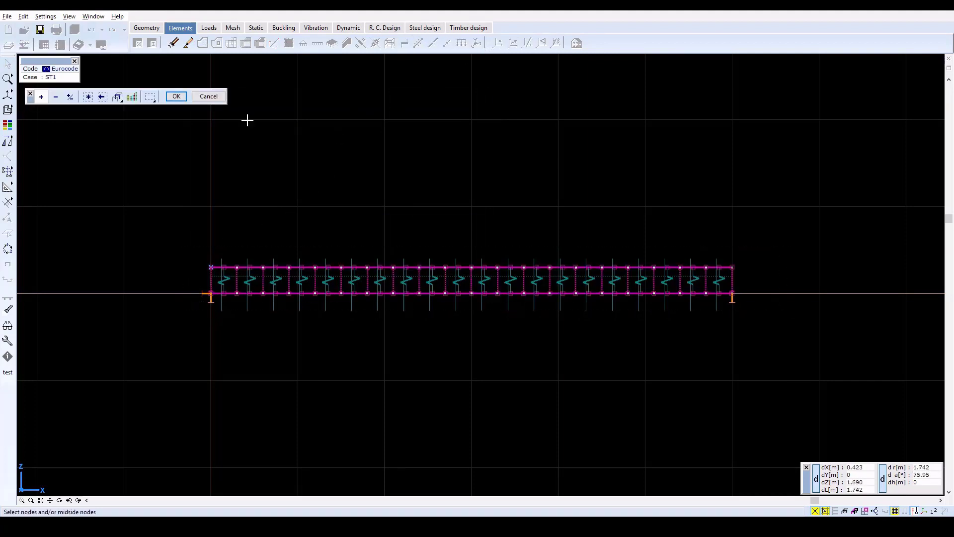
click(177, 96)
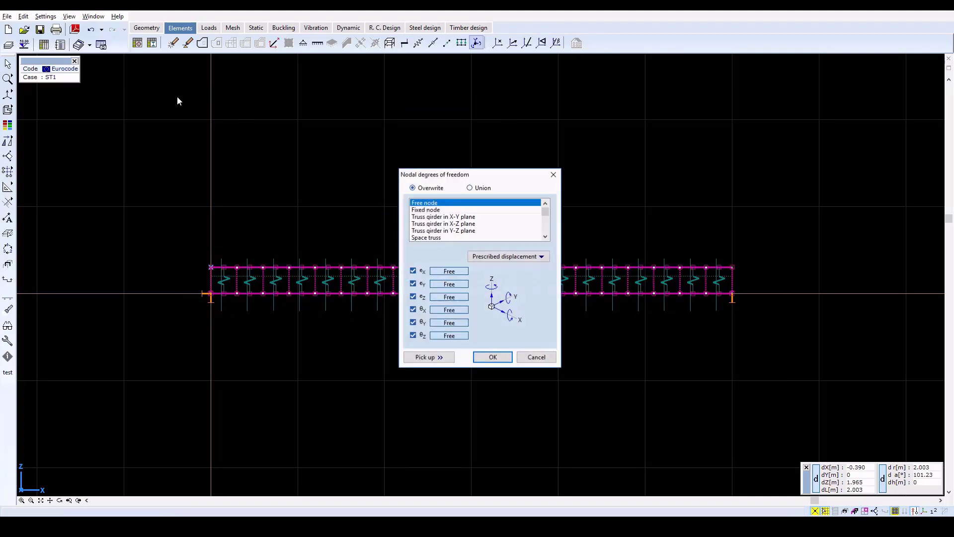
click(547, 228)
click(456, 217)
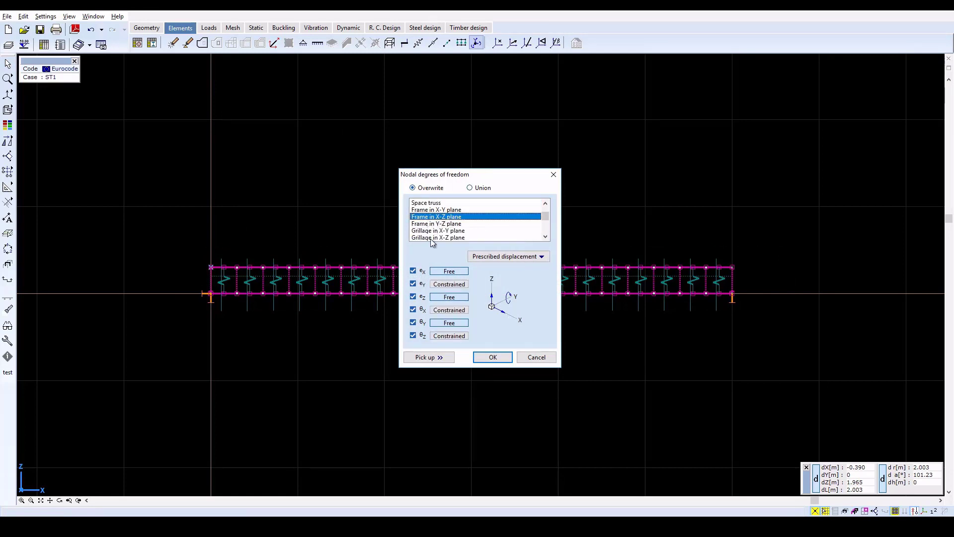
click(492, 358)
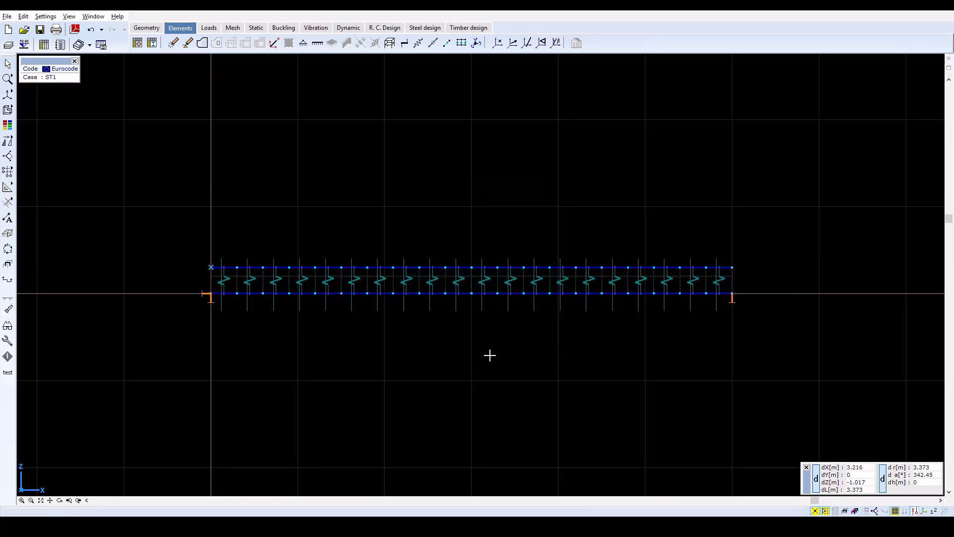
Apply a nodal load of Fz = -25 kN to the midspan node of the upper beam
click(210, 28)
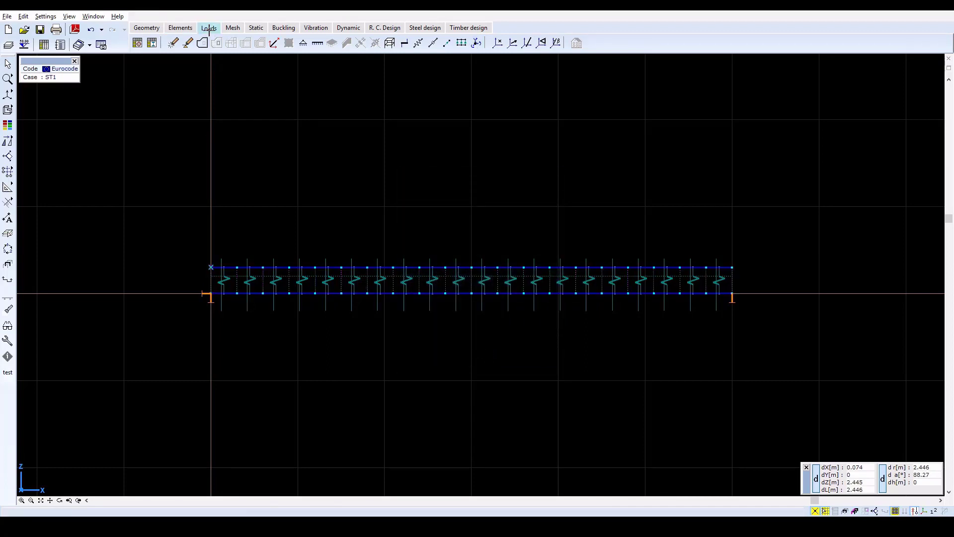
click(179, 43)
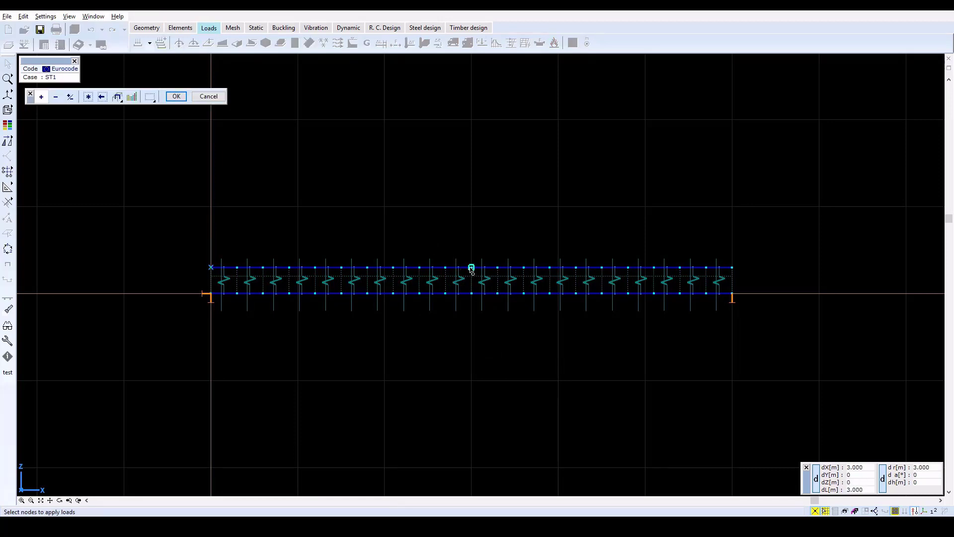
click(471, 267)
click(176, 97)
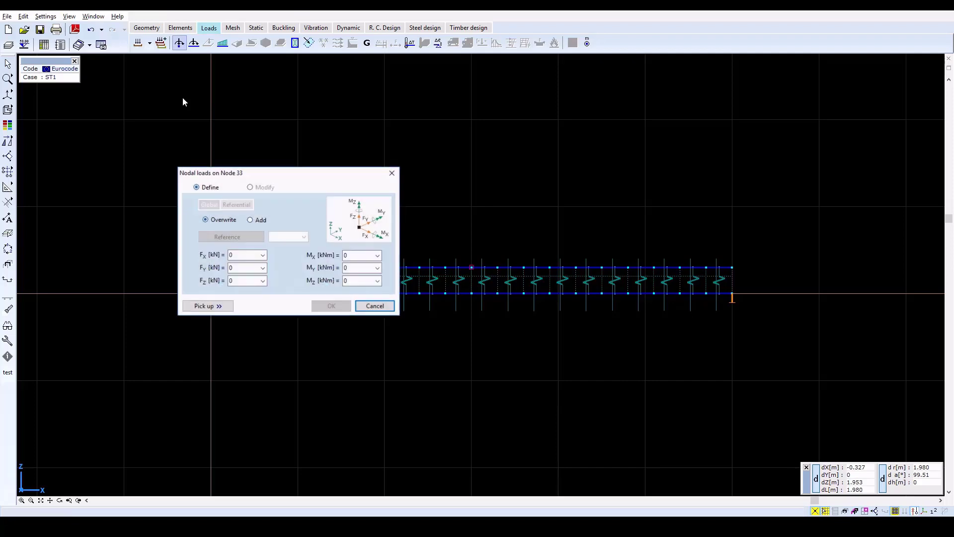
double_click(240, 279)
text(-2)
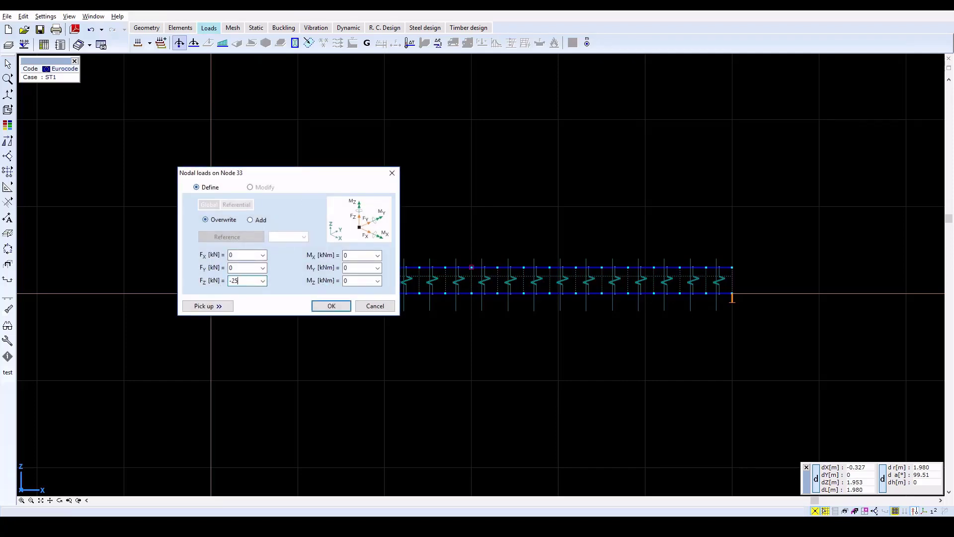
text(5)
click(331, 305)
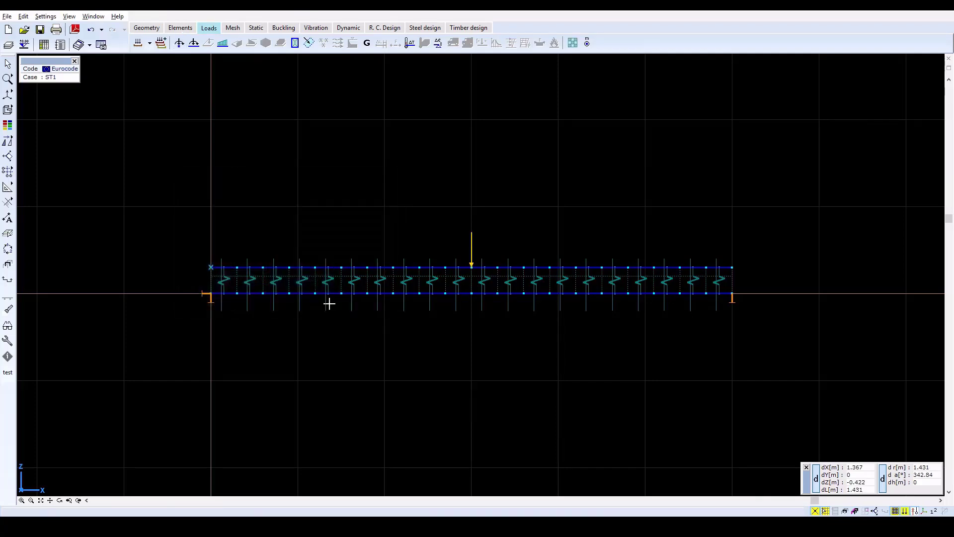
Turn on the load value labels for all load types, together with their units
click(7, 325)
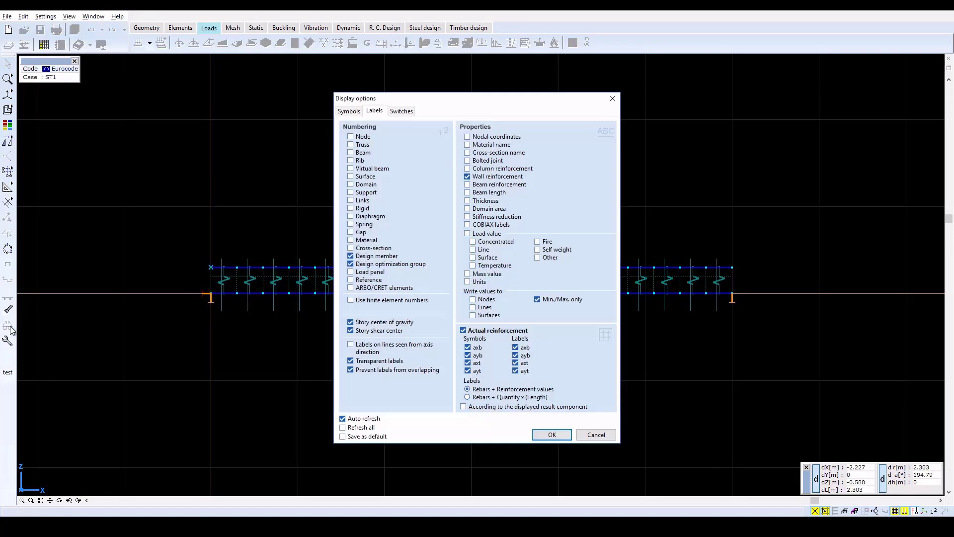
click(486, 233)
click(551, 434)
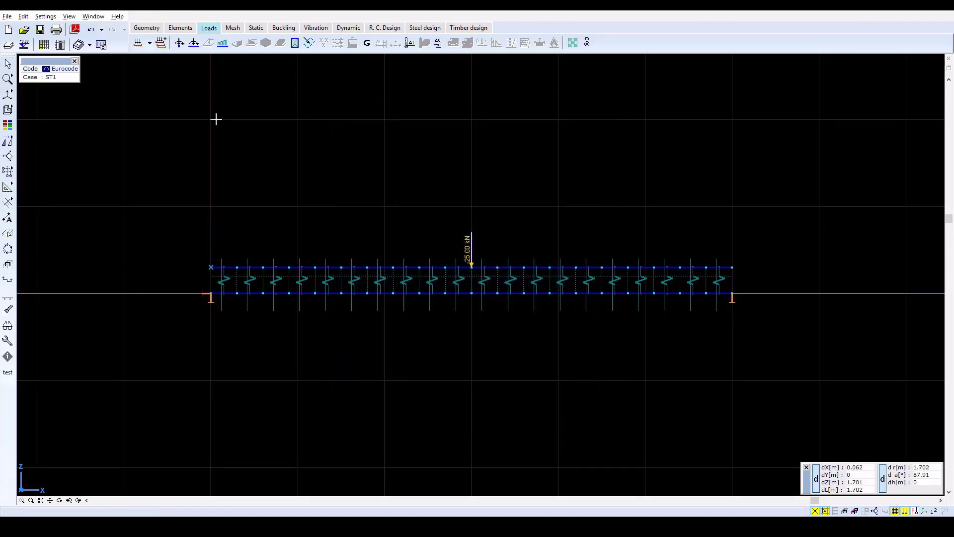
Run the linear static analysis, close the completion report and check the vertical displacement eZ at midspan
click(258, 29)
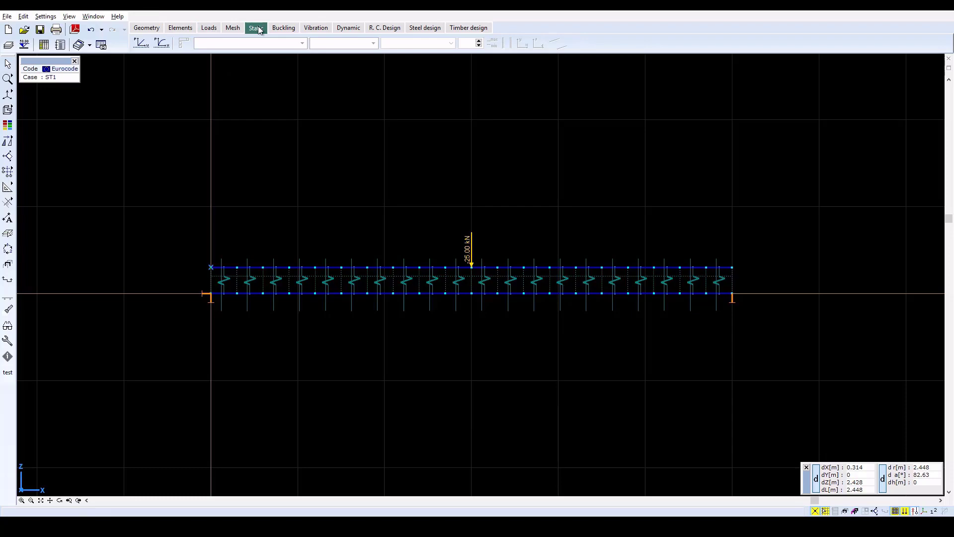
click(142, 44)
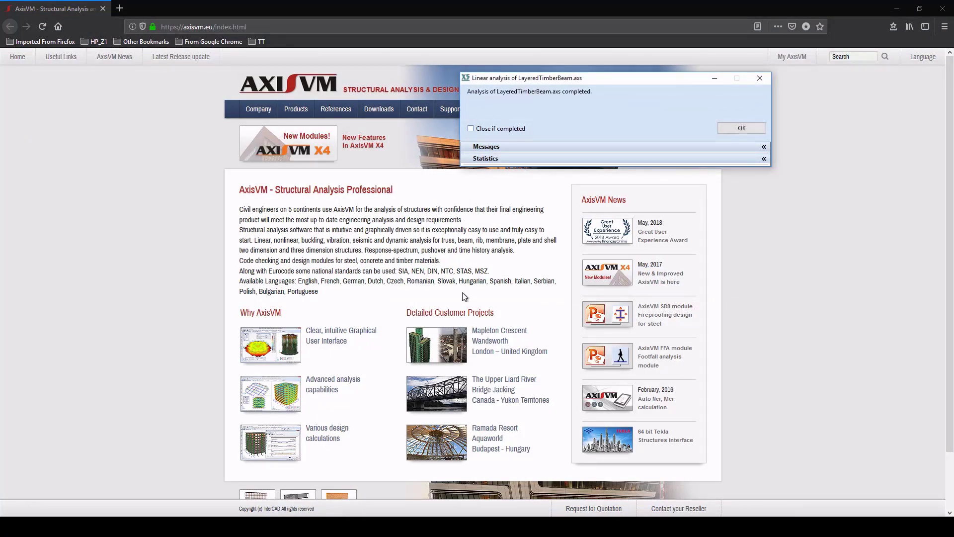
click(760, 127)
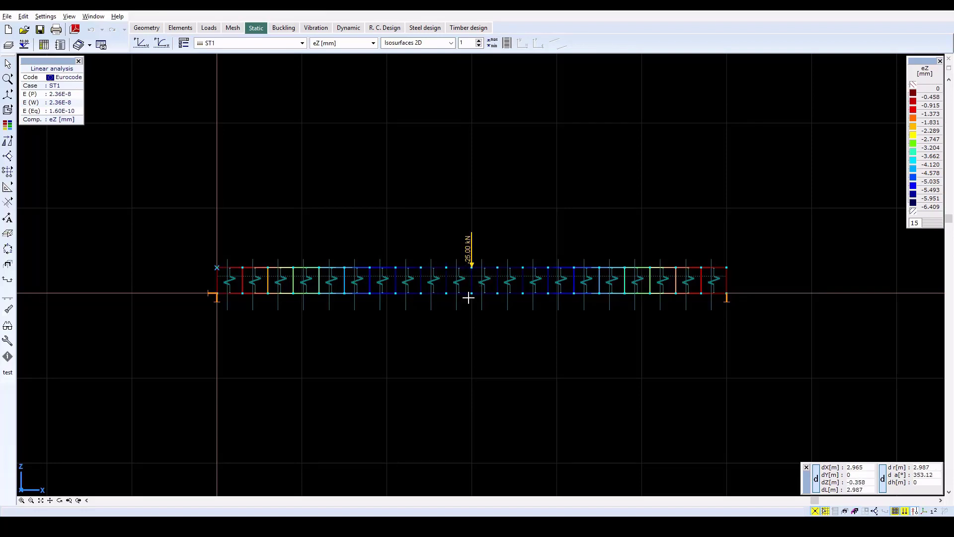
mouse_move(472, 295)
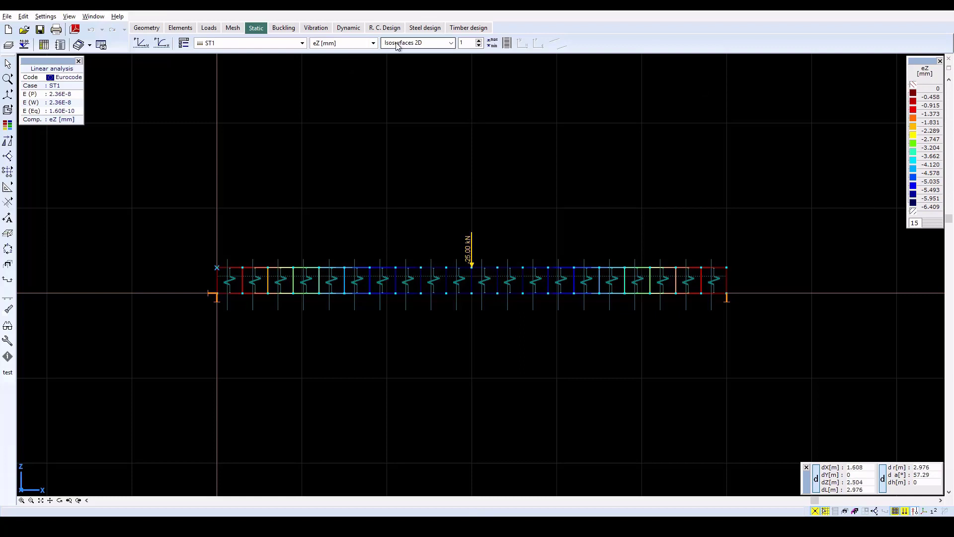
Show the beam axial force Nx as a filled diagram and inspect it along both members
click(365, 45)
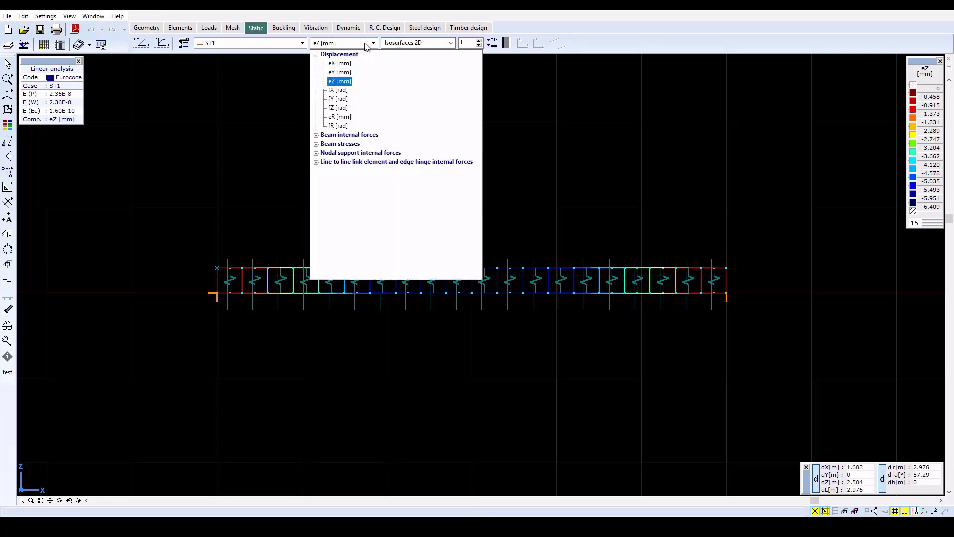
double_click(367, 135)
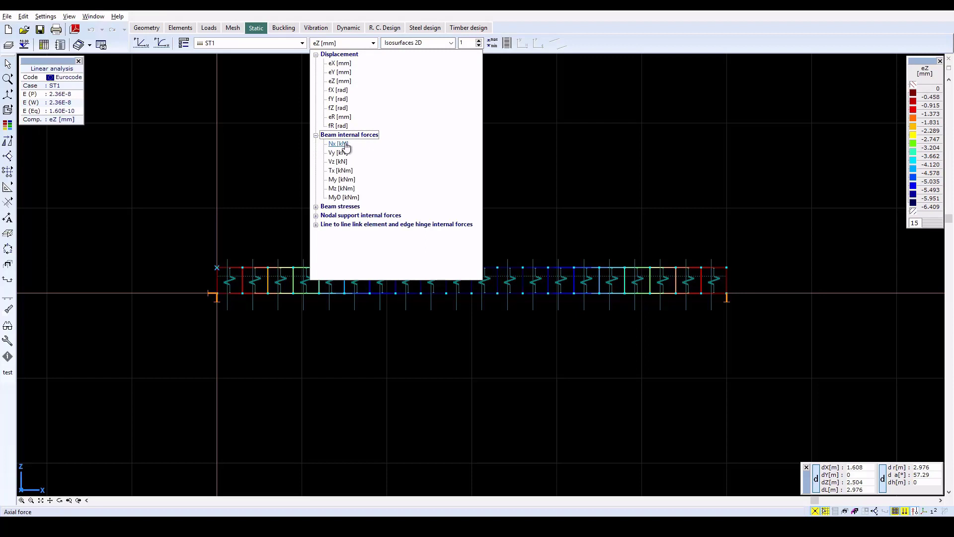
click(346, 145)
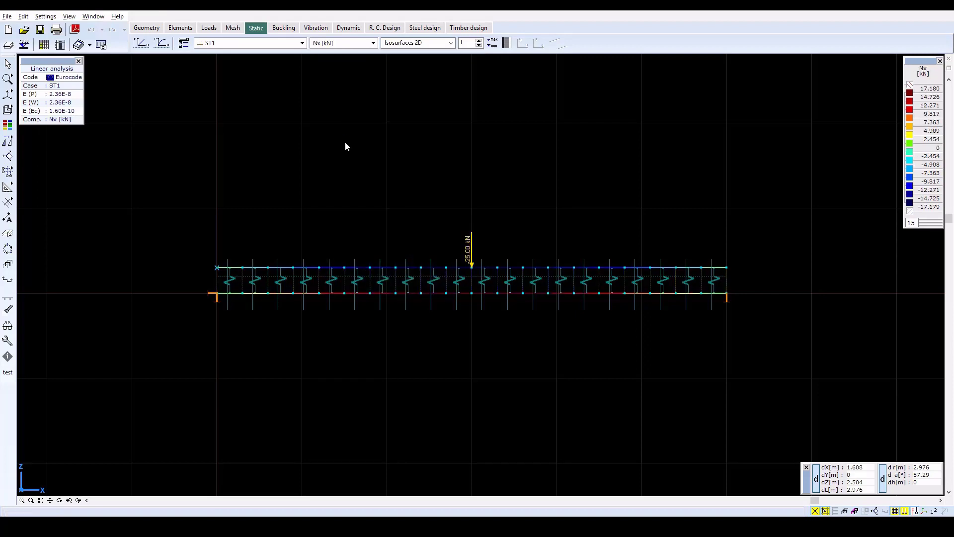
click(397, 43)
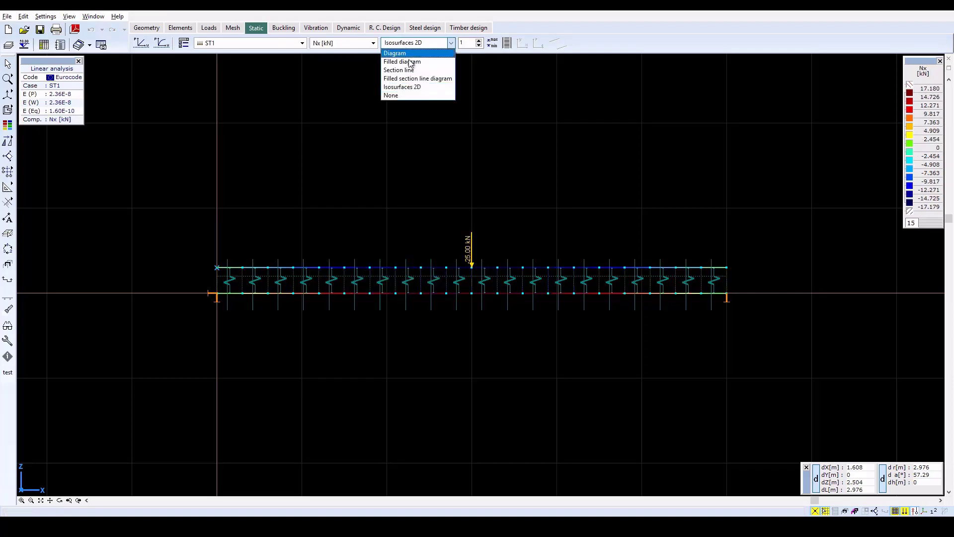
click(409, 60)
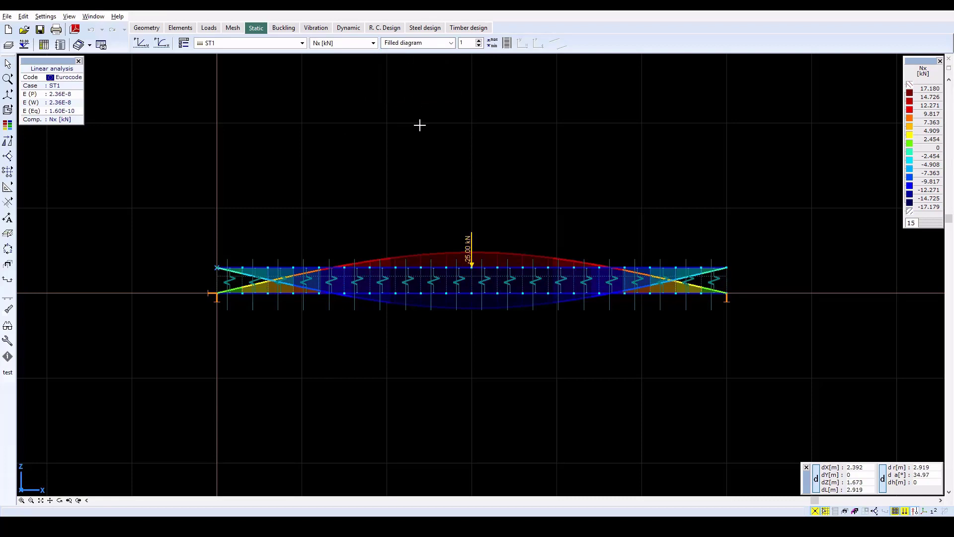
scroll(516, 270, up, 3)
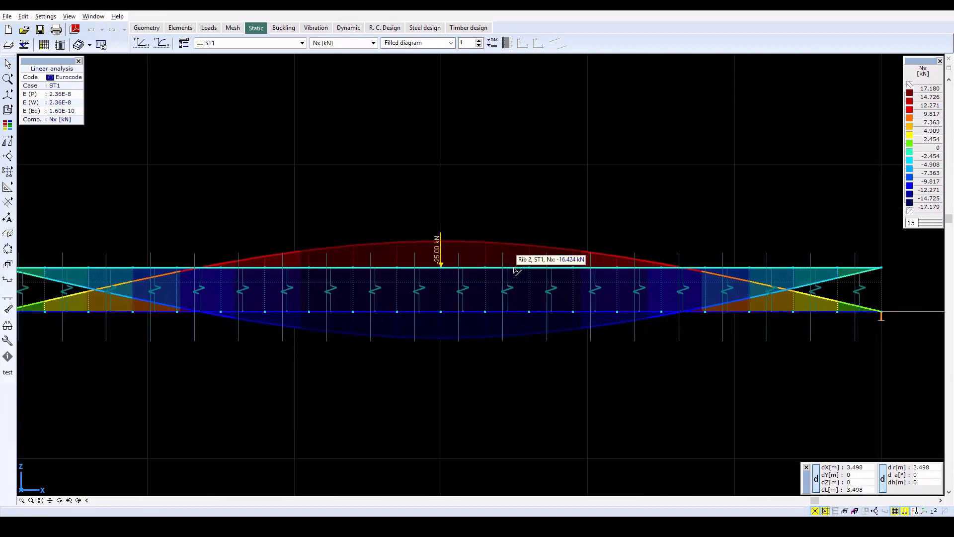
scroll(515, 271, down, 1)
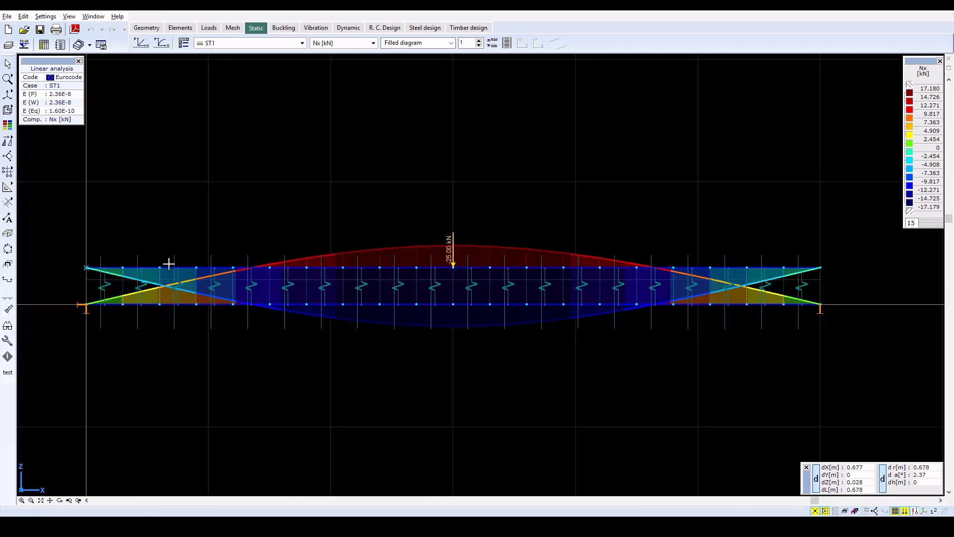
Examine the internal force diagrams of the upper 200x200 beam and the lower 200x400 rib
double_click(169, 267)
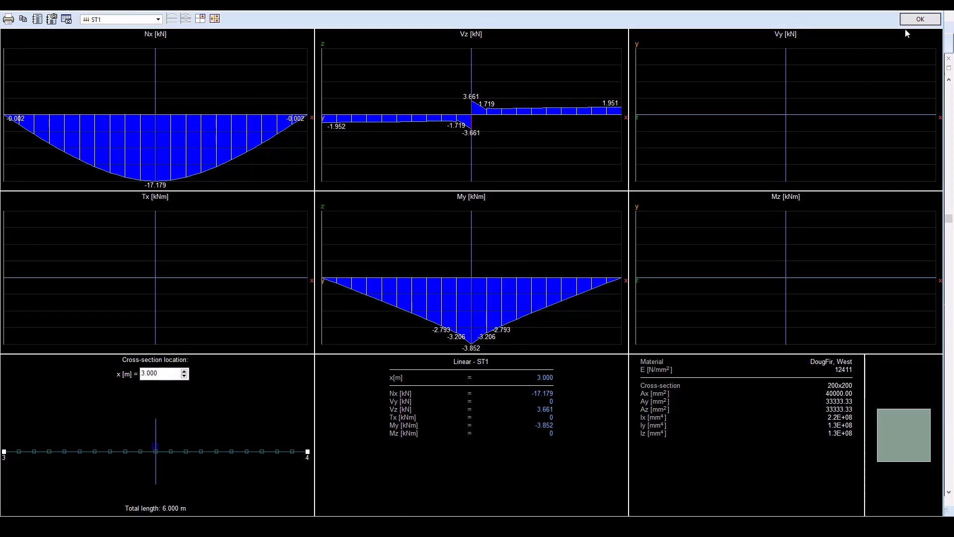
click(920, 19)
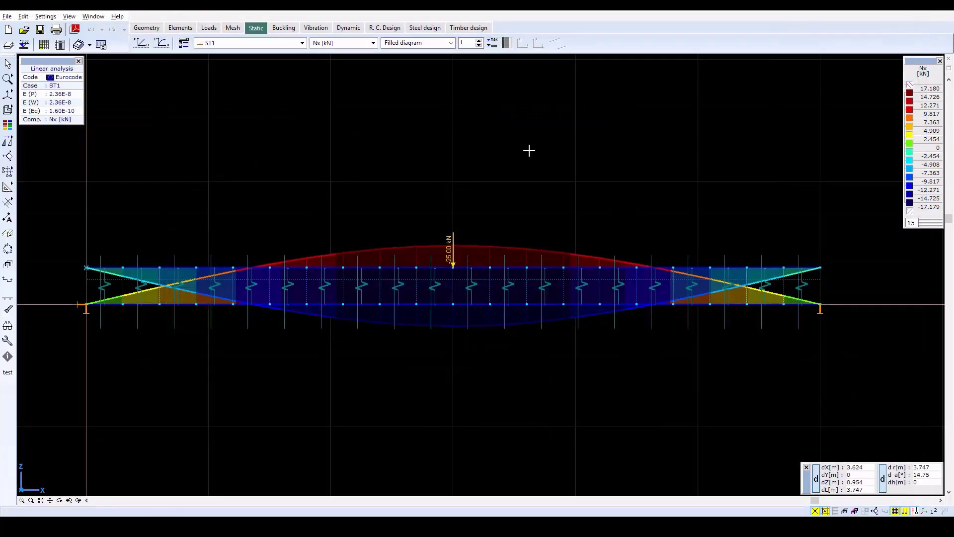
click(321, 309)
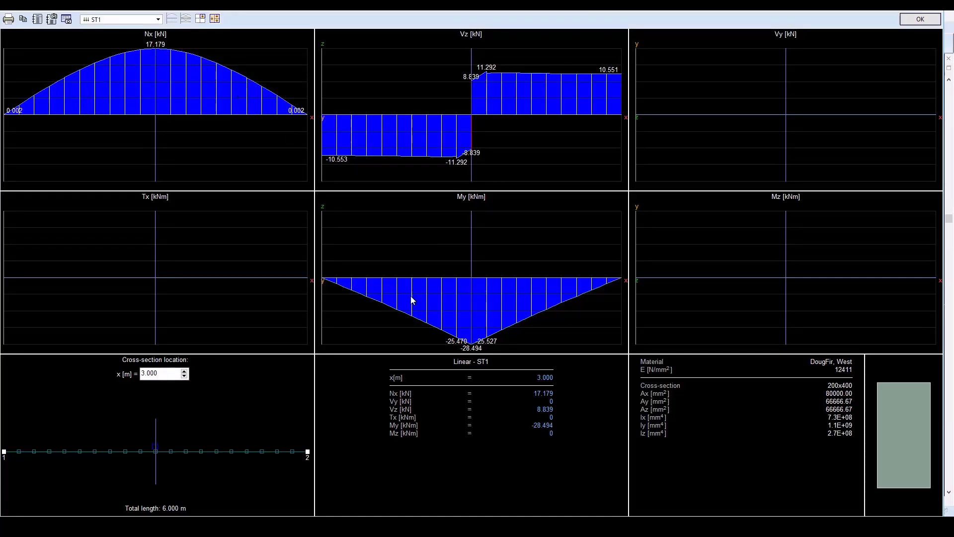
click(920, 19)
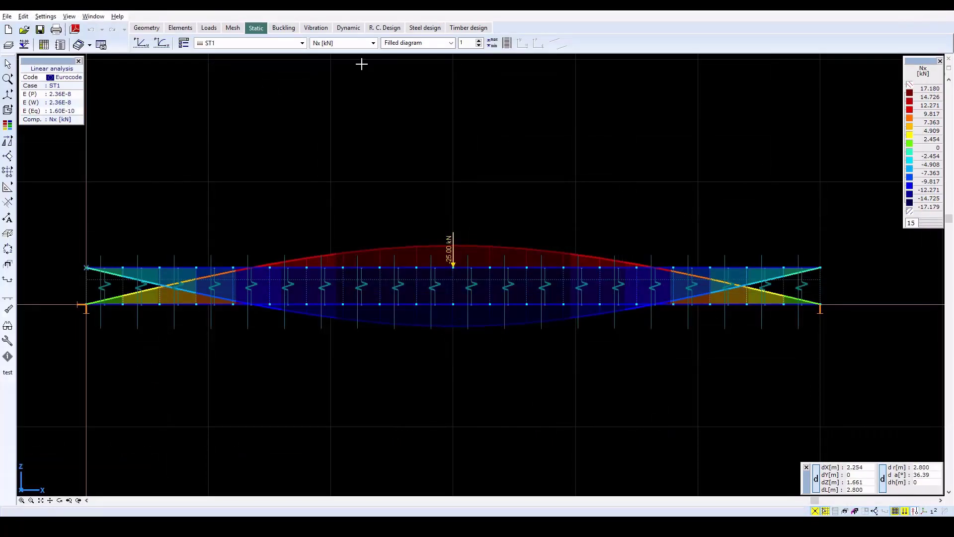
Show the line-to-line link force nx as a filled diagram with its minimum and maximum values written on the lines
click(400, 44)
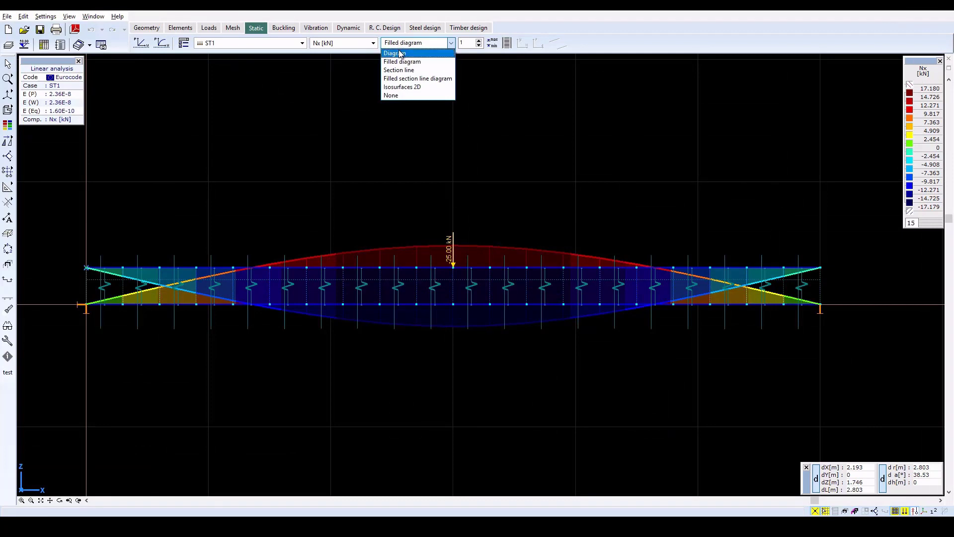
click(361, 44)
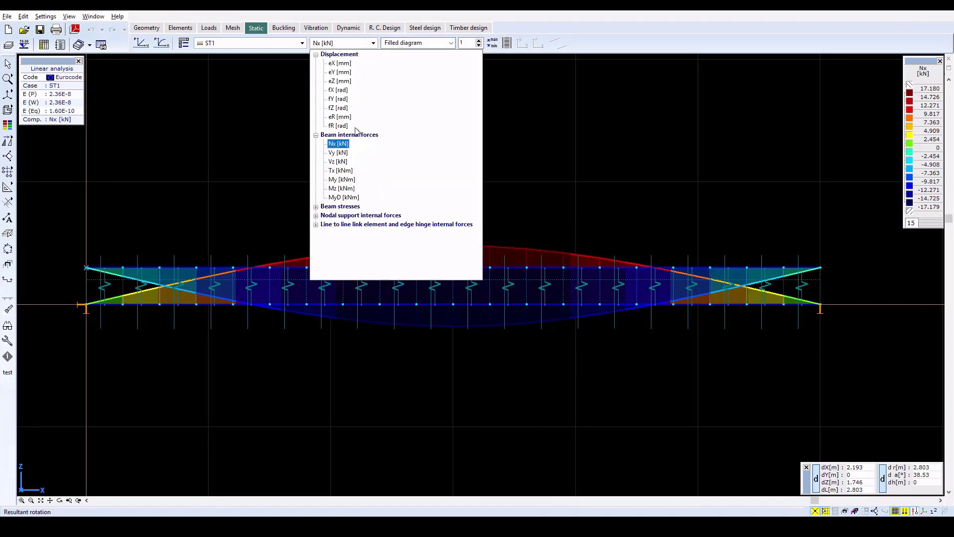
click(360, 227)
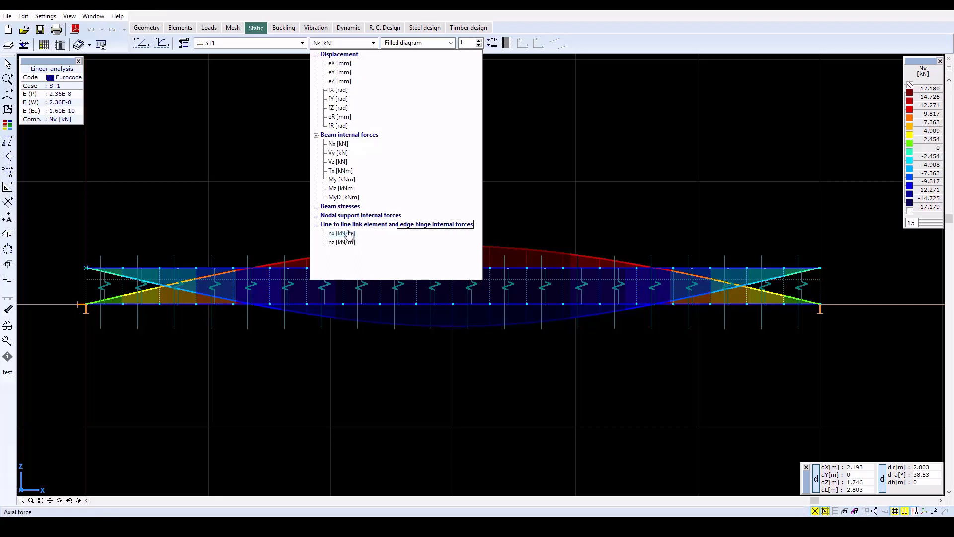
click(347, 229)
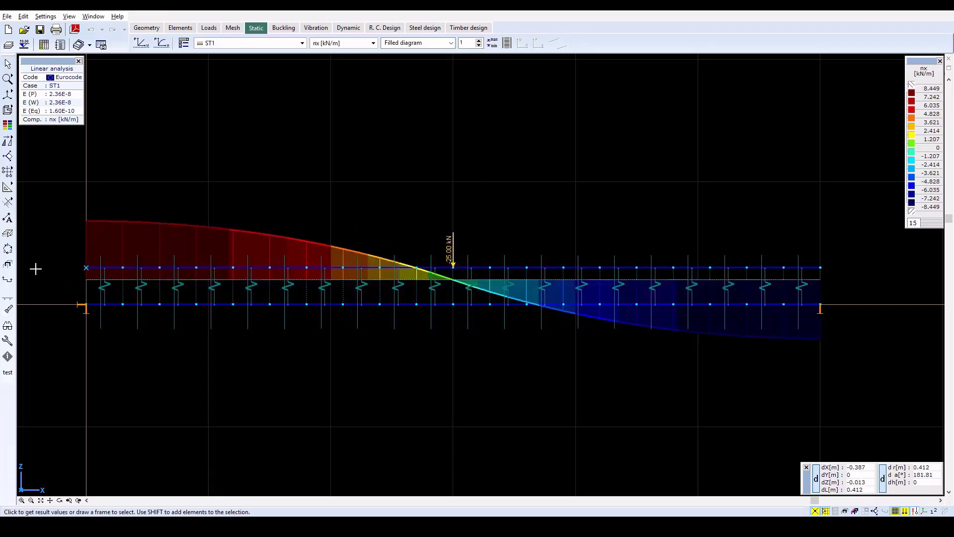
click(184, 46)
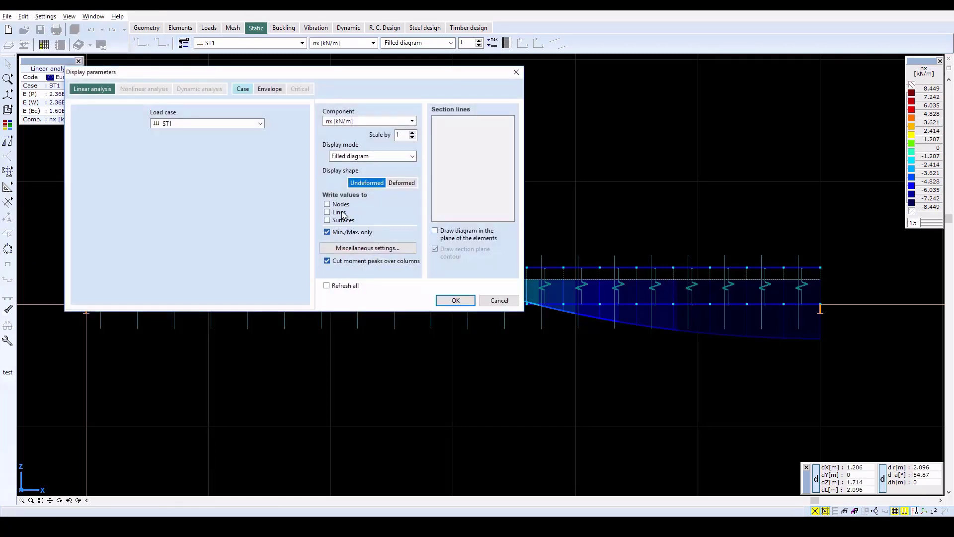
click(454, 300)
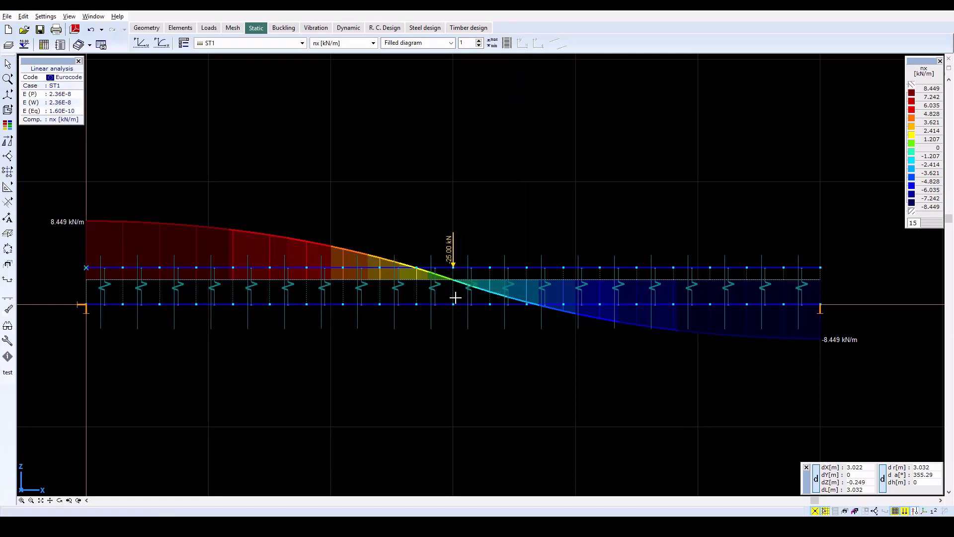